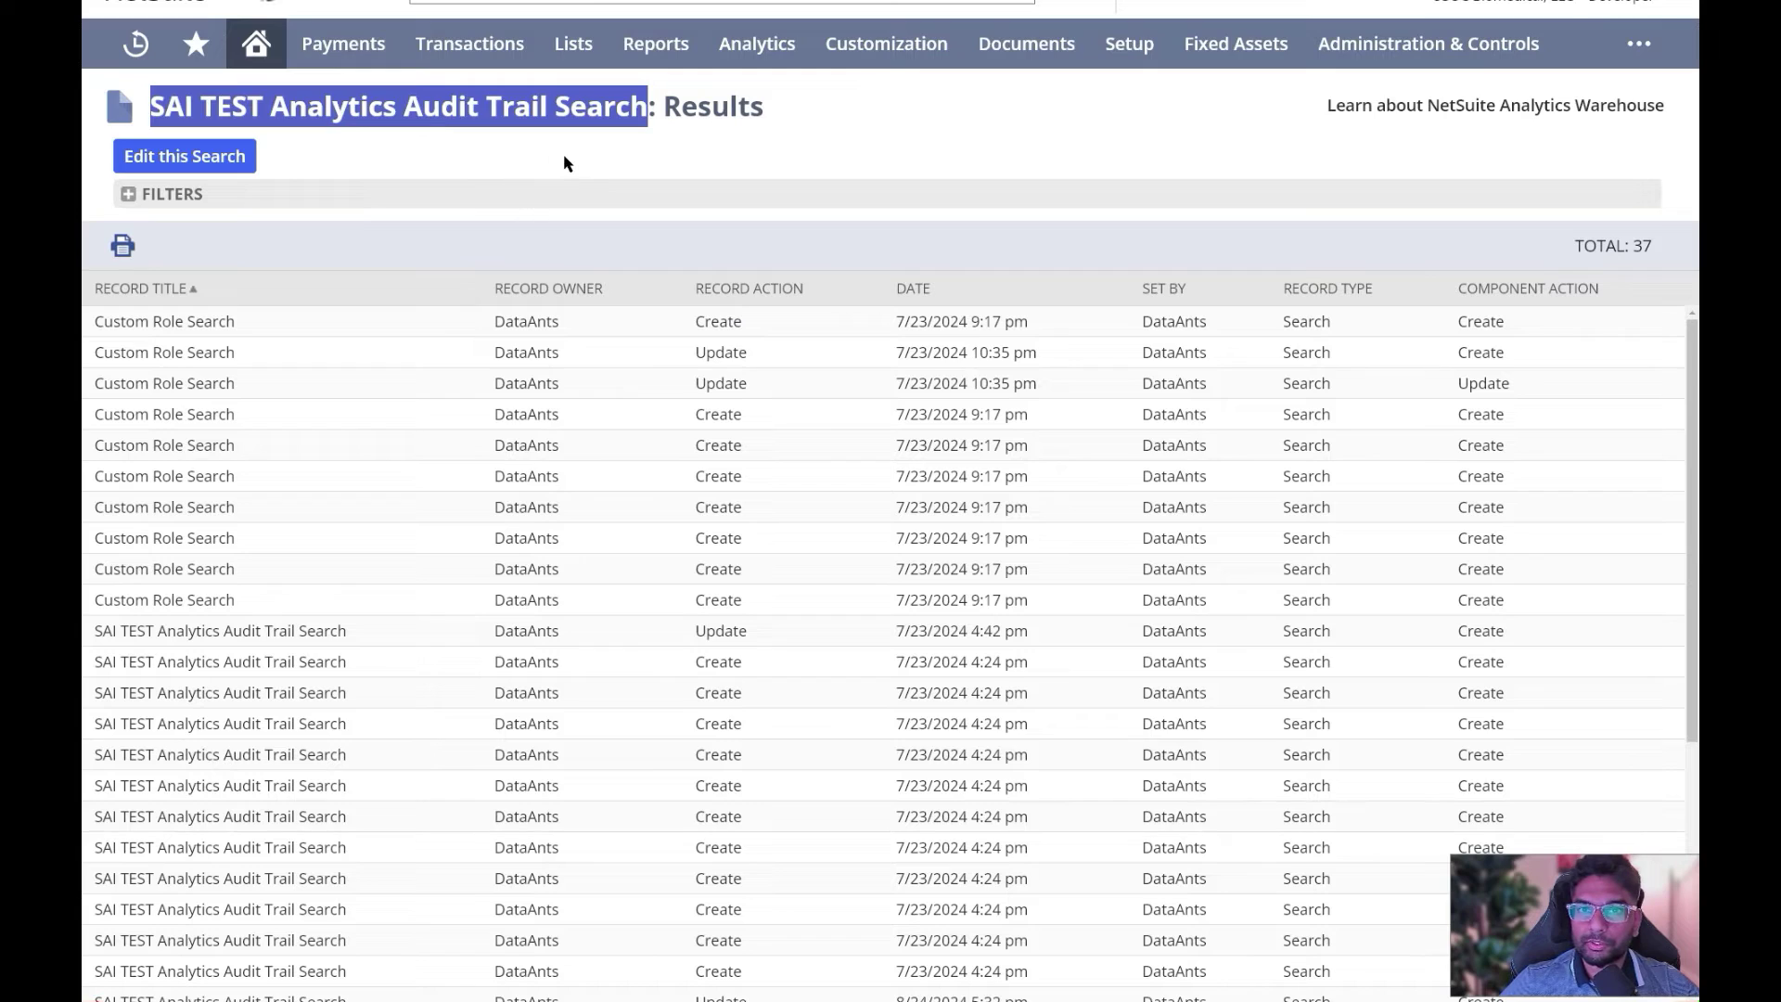
- Generate the CSV link for the 'SAI TEST Analytics Audit Trail Search' saved search and select its File URL
left_click(564, 154)
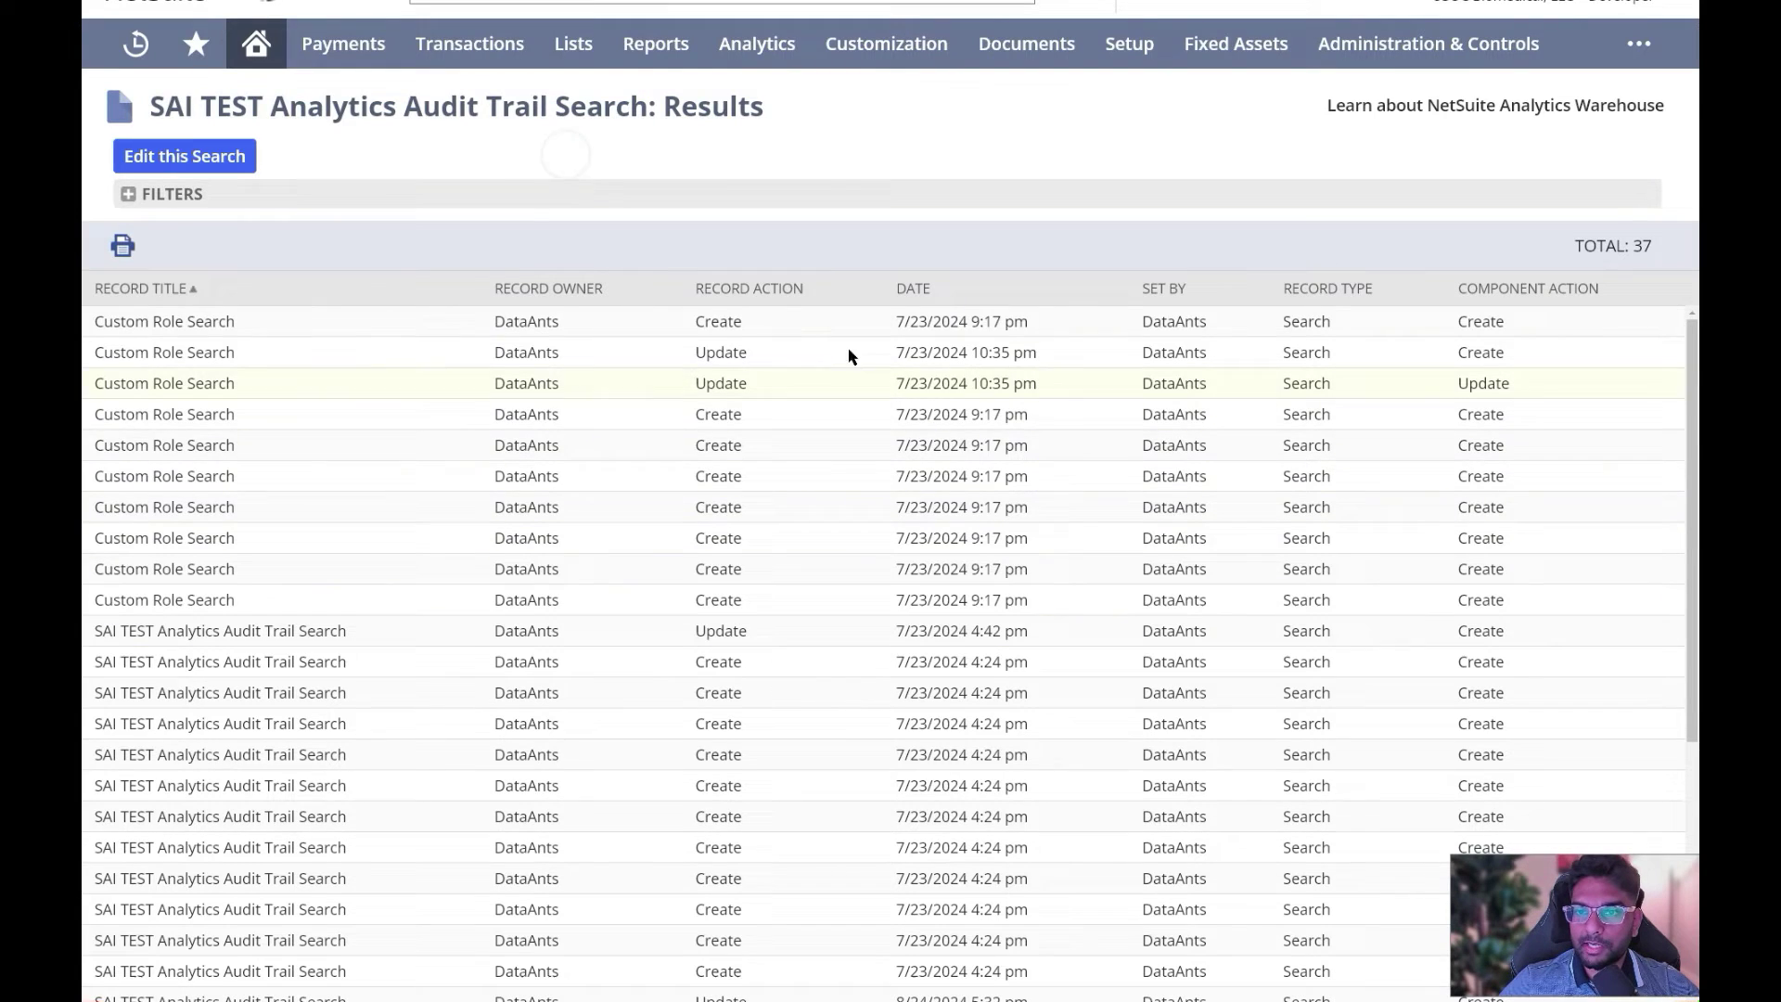
left_click_drag(647, 107, 154, 116)
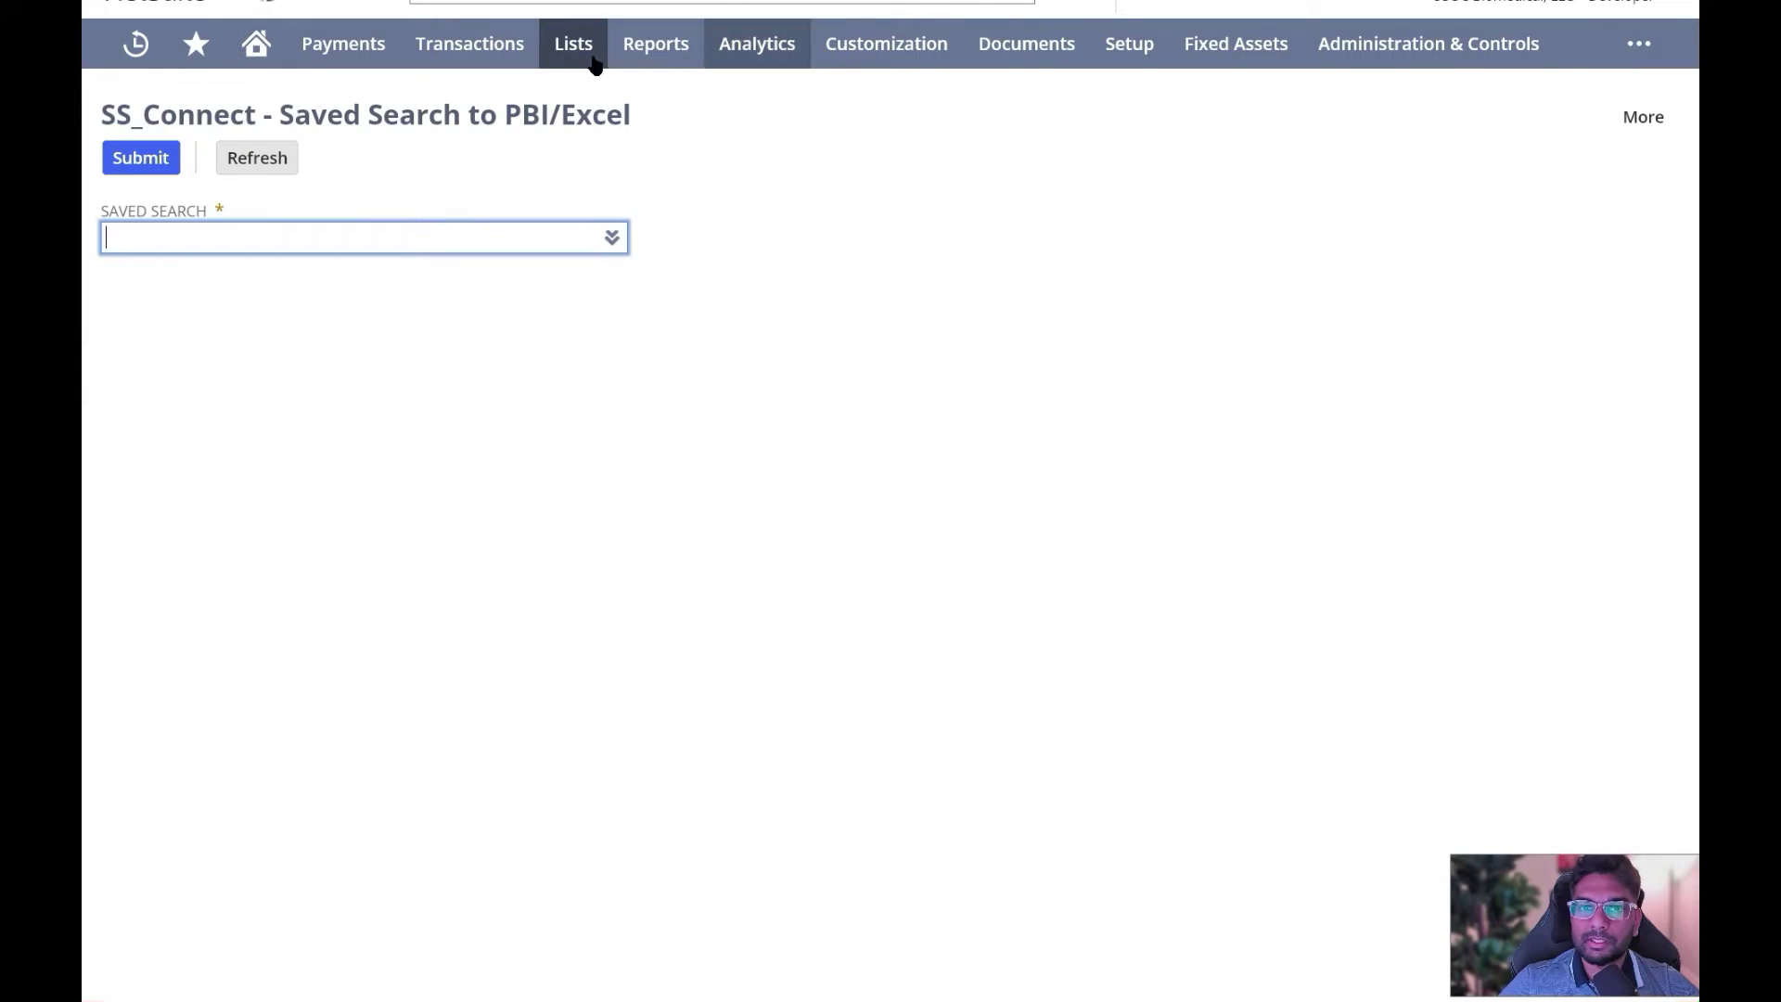
type("SAI TEST Analytics Audit Trail Search")
left_click(379, 276)
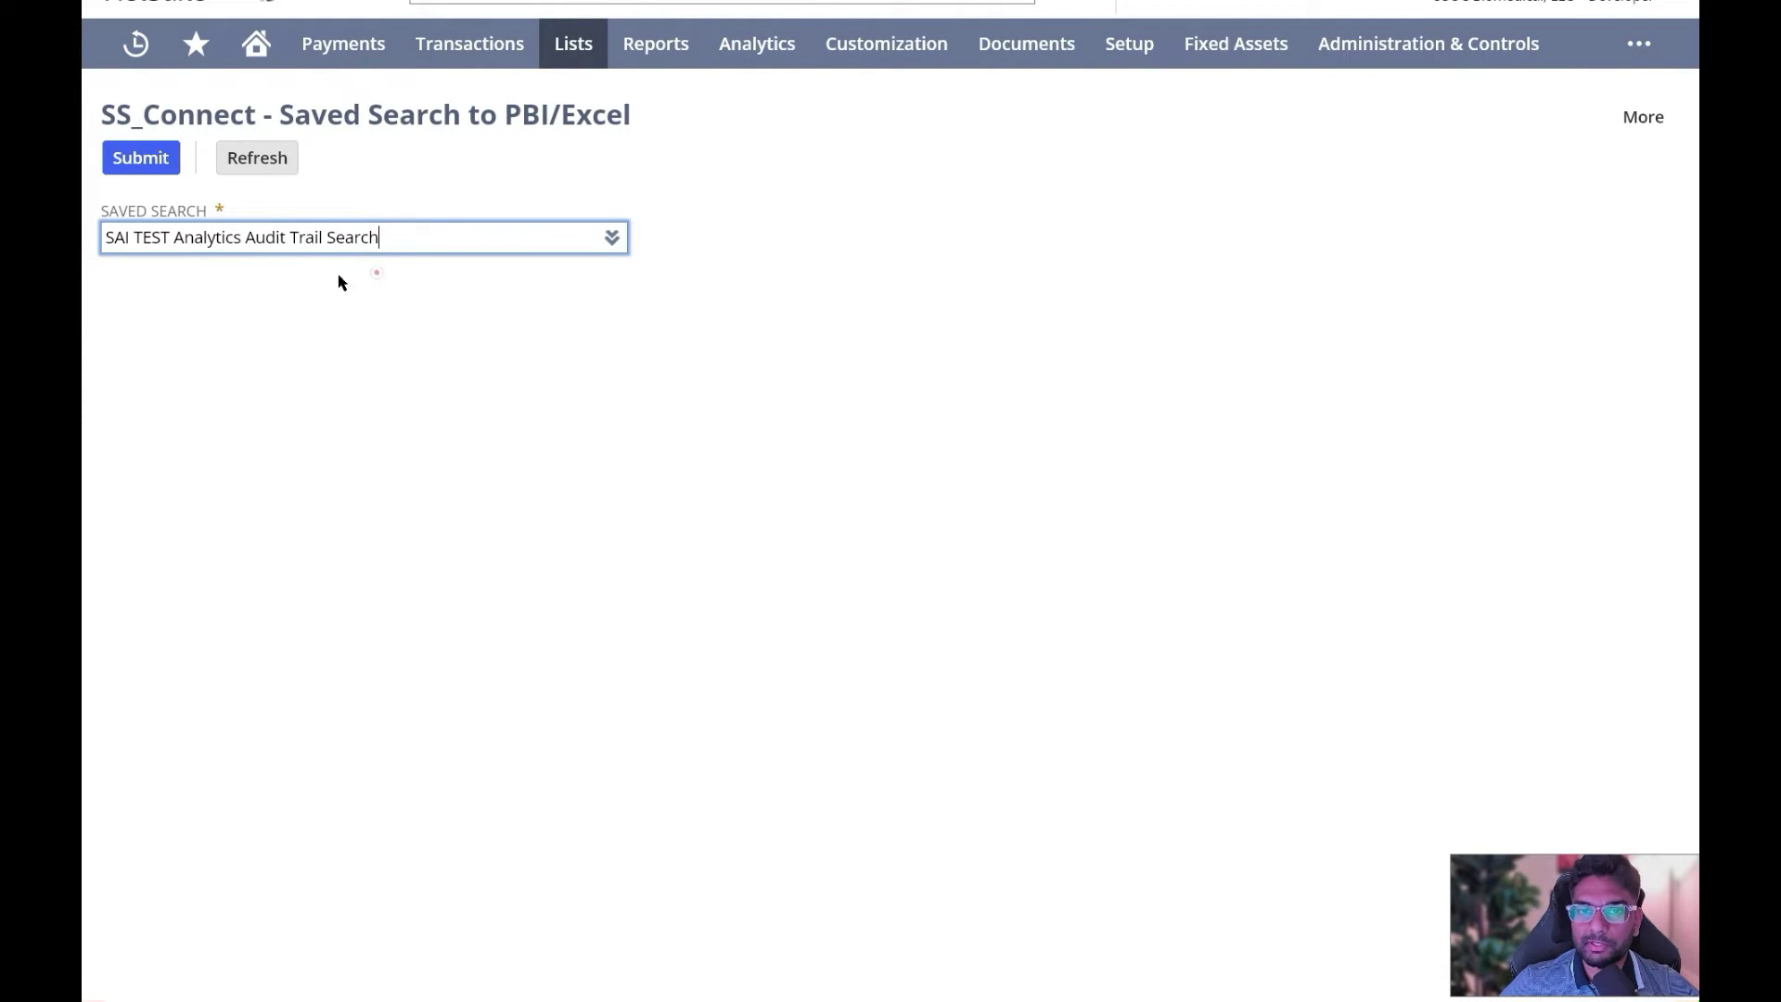
left_click(145, 165)
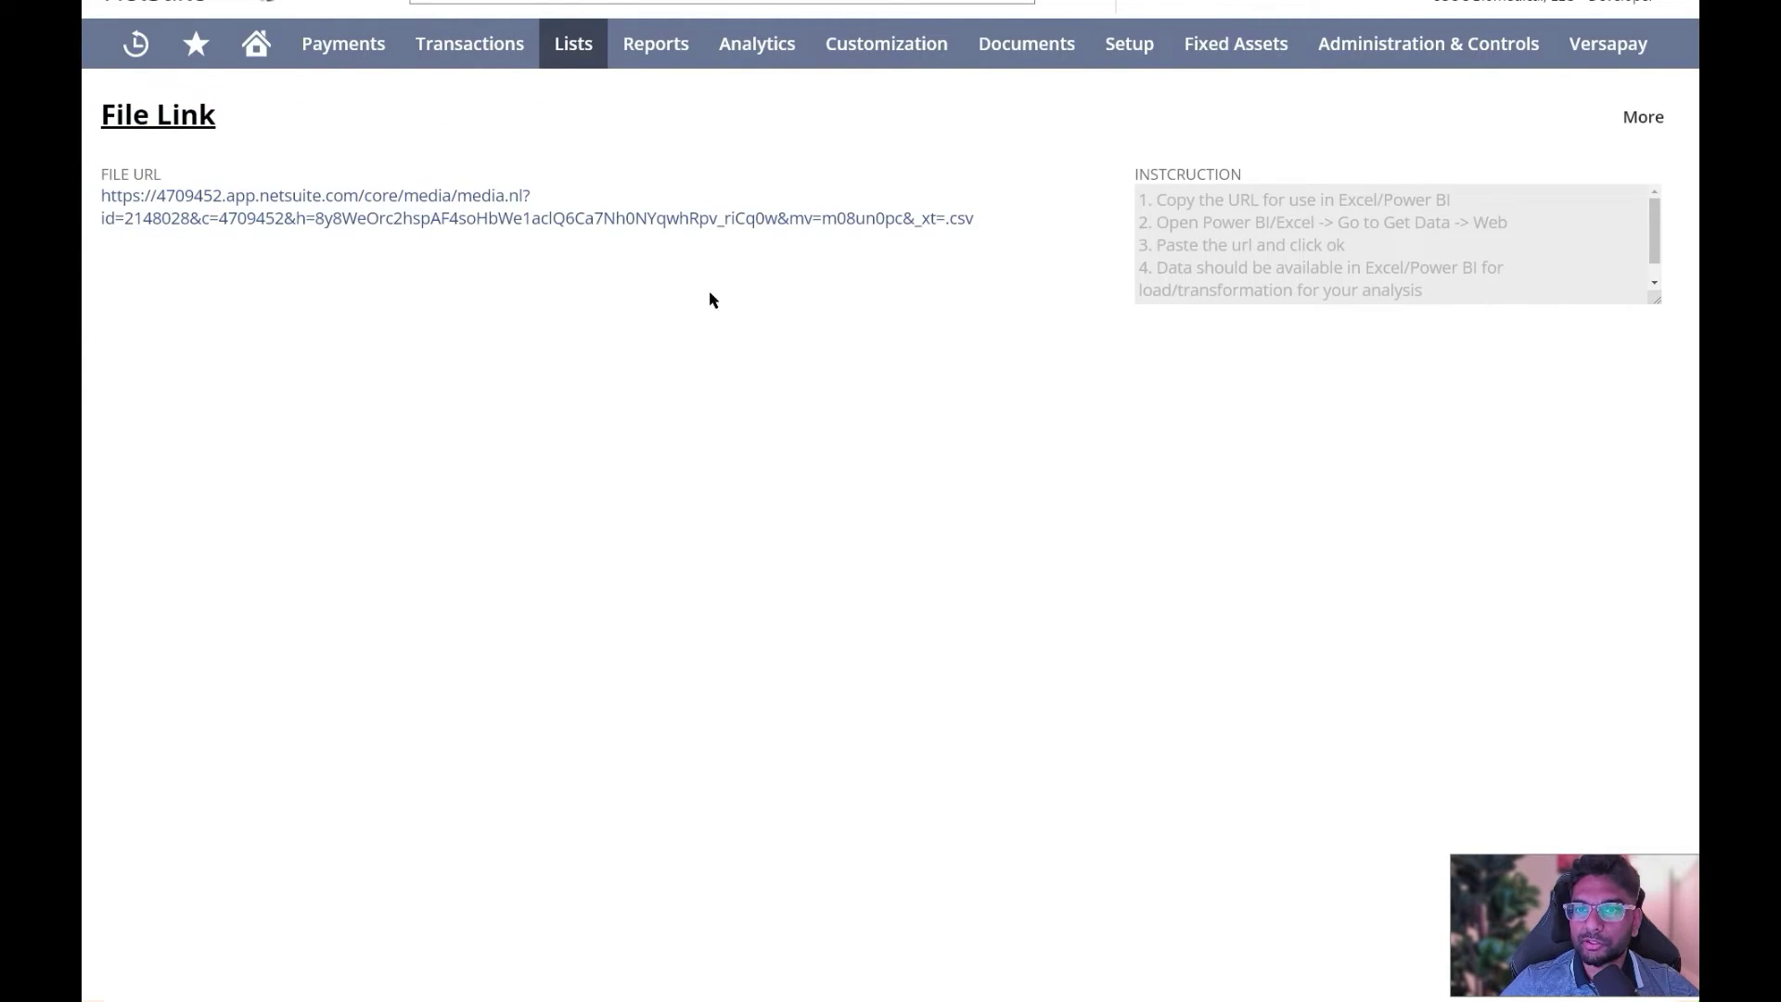
left_click_drag(1014, 221, 100, 204)
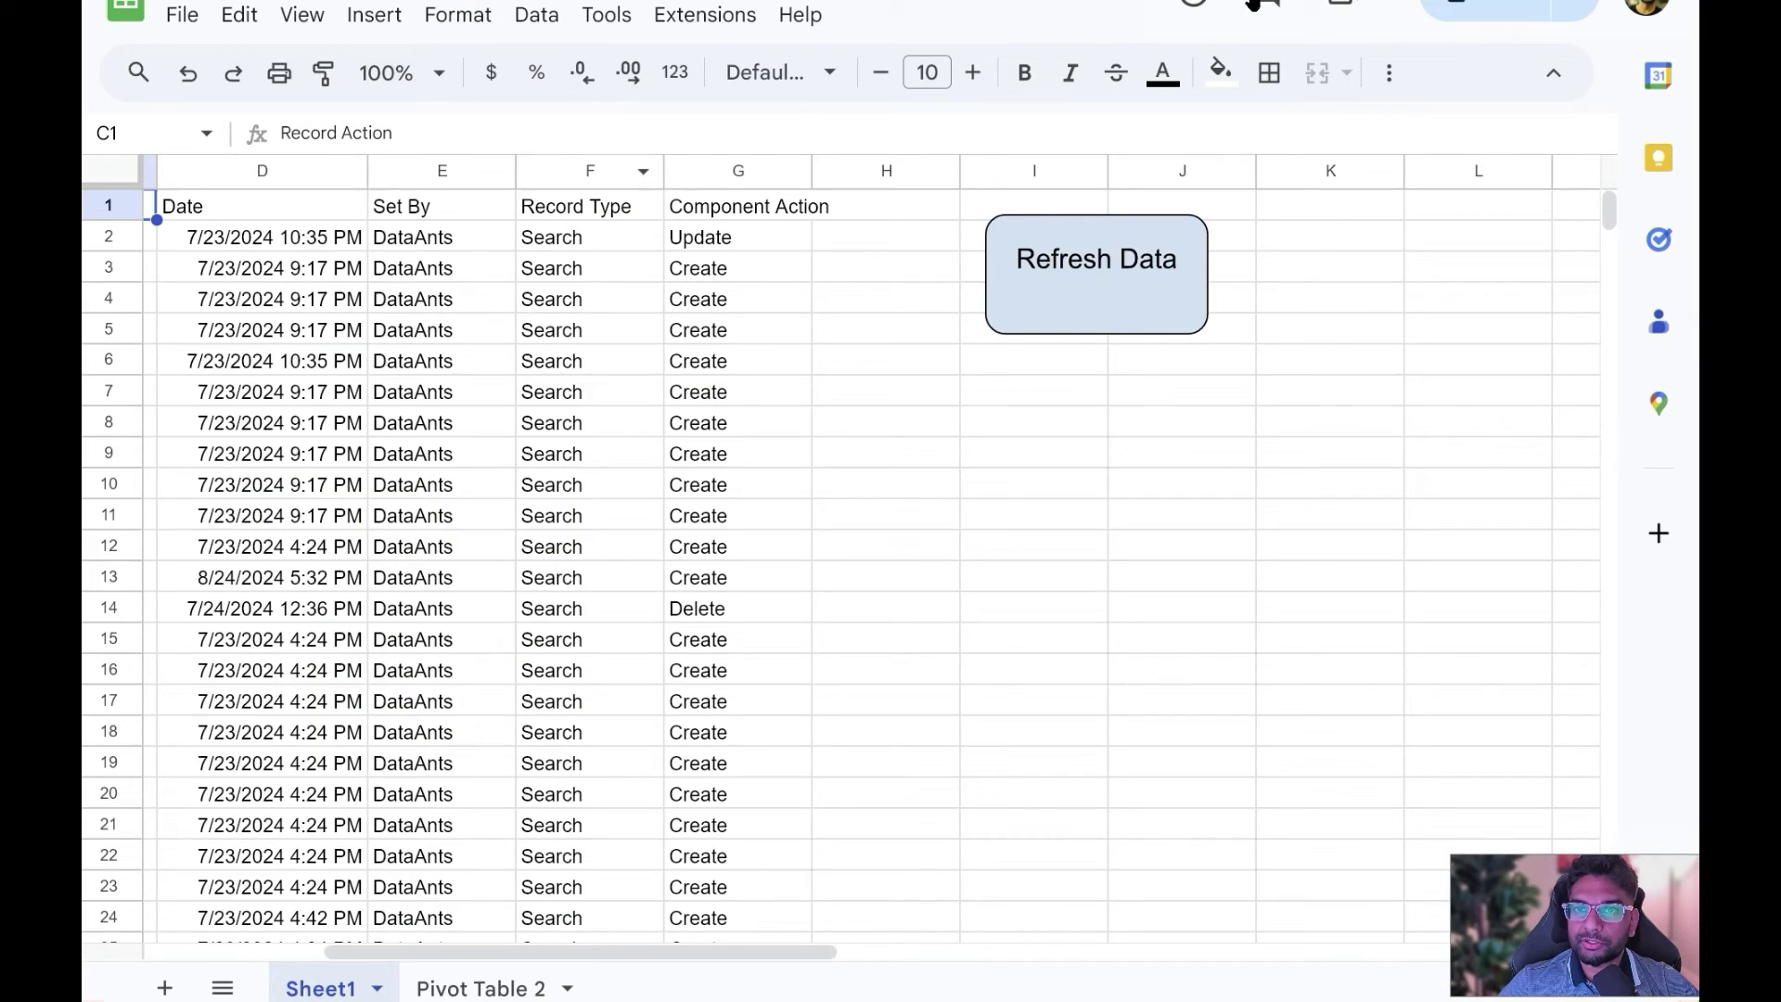
- Add a blank Sheet2 and open the spreadsheet's Apps Script editor from Extensions
left_click(162, 989)
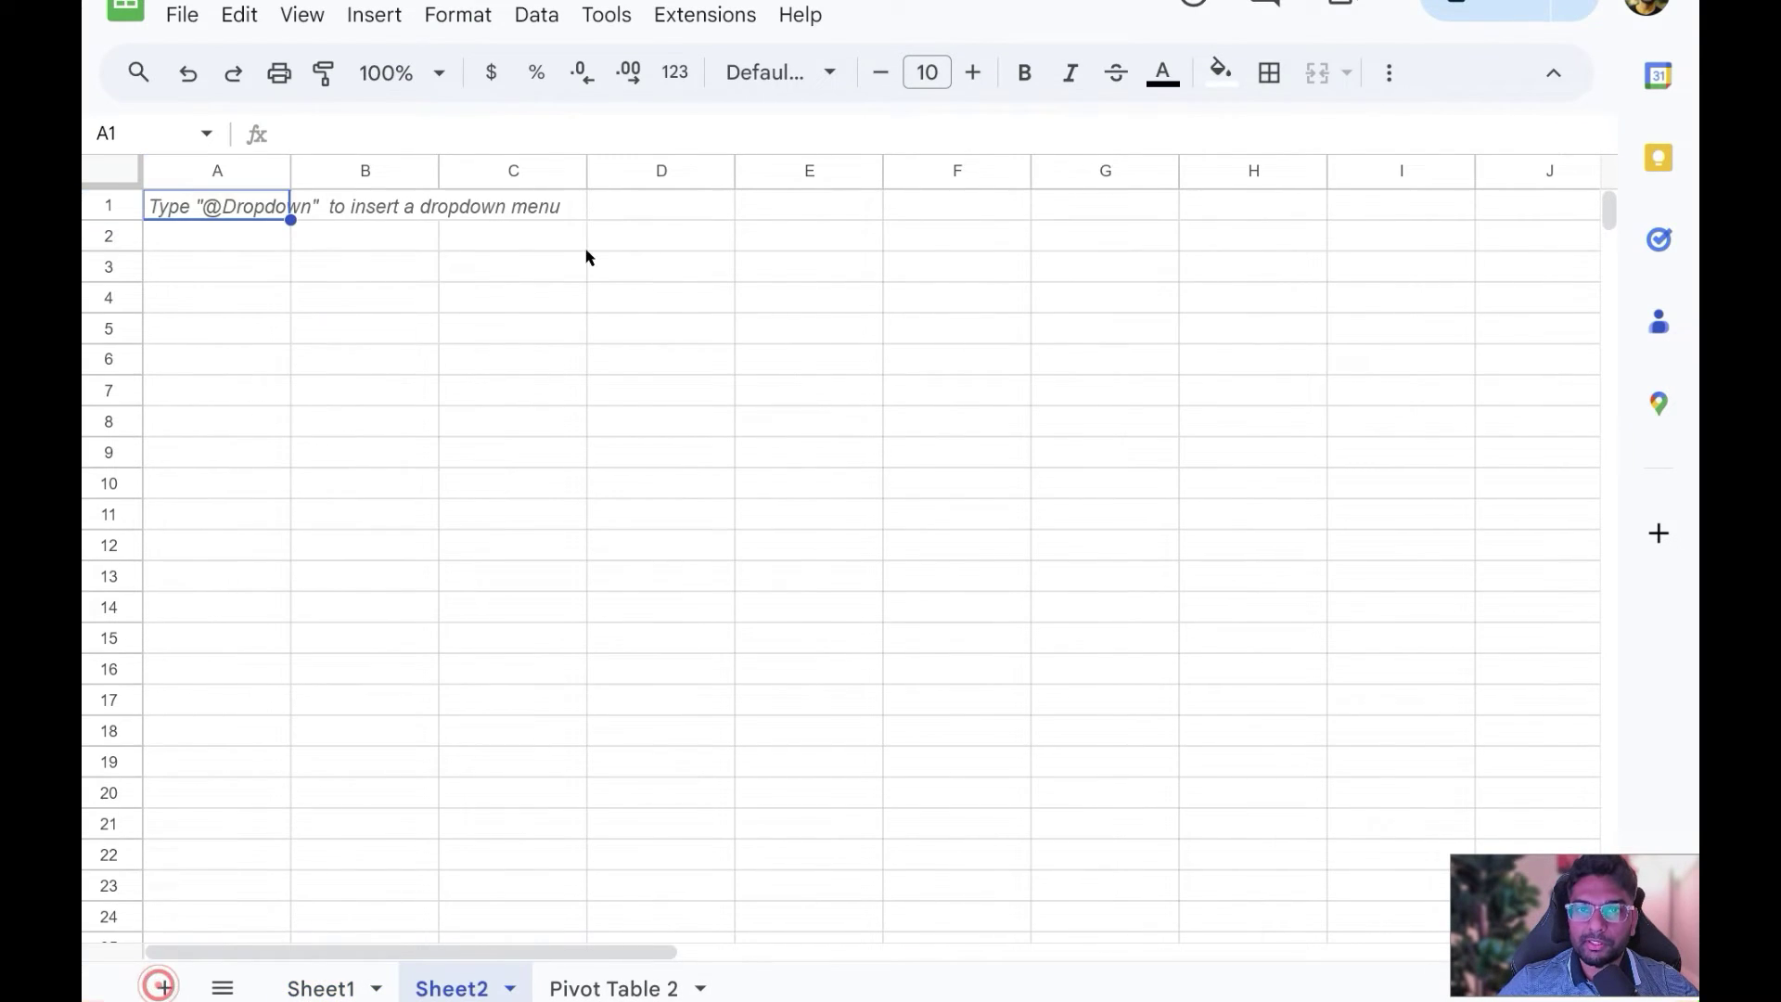
left_click(688, 17)
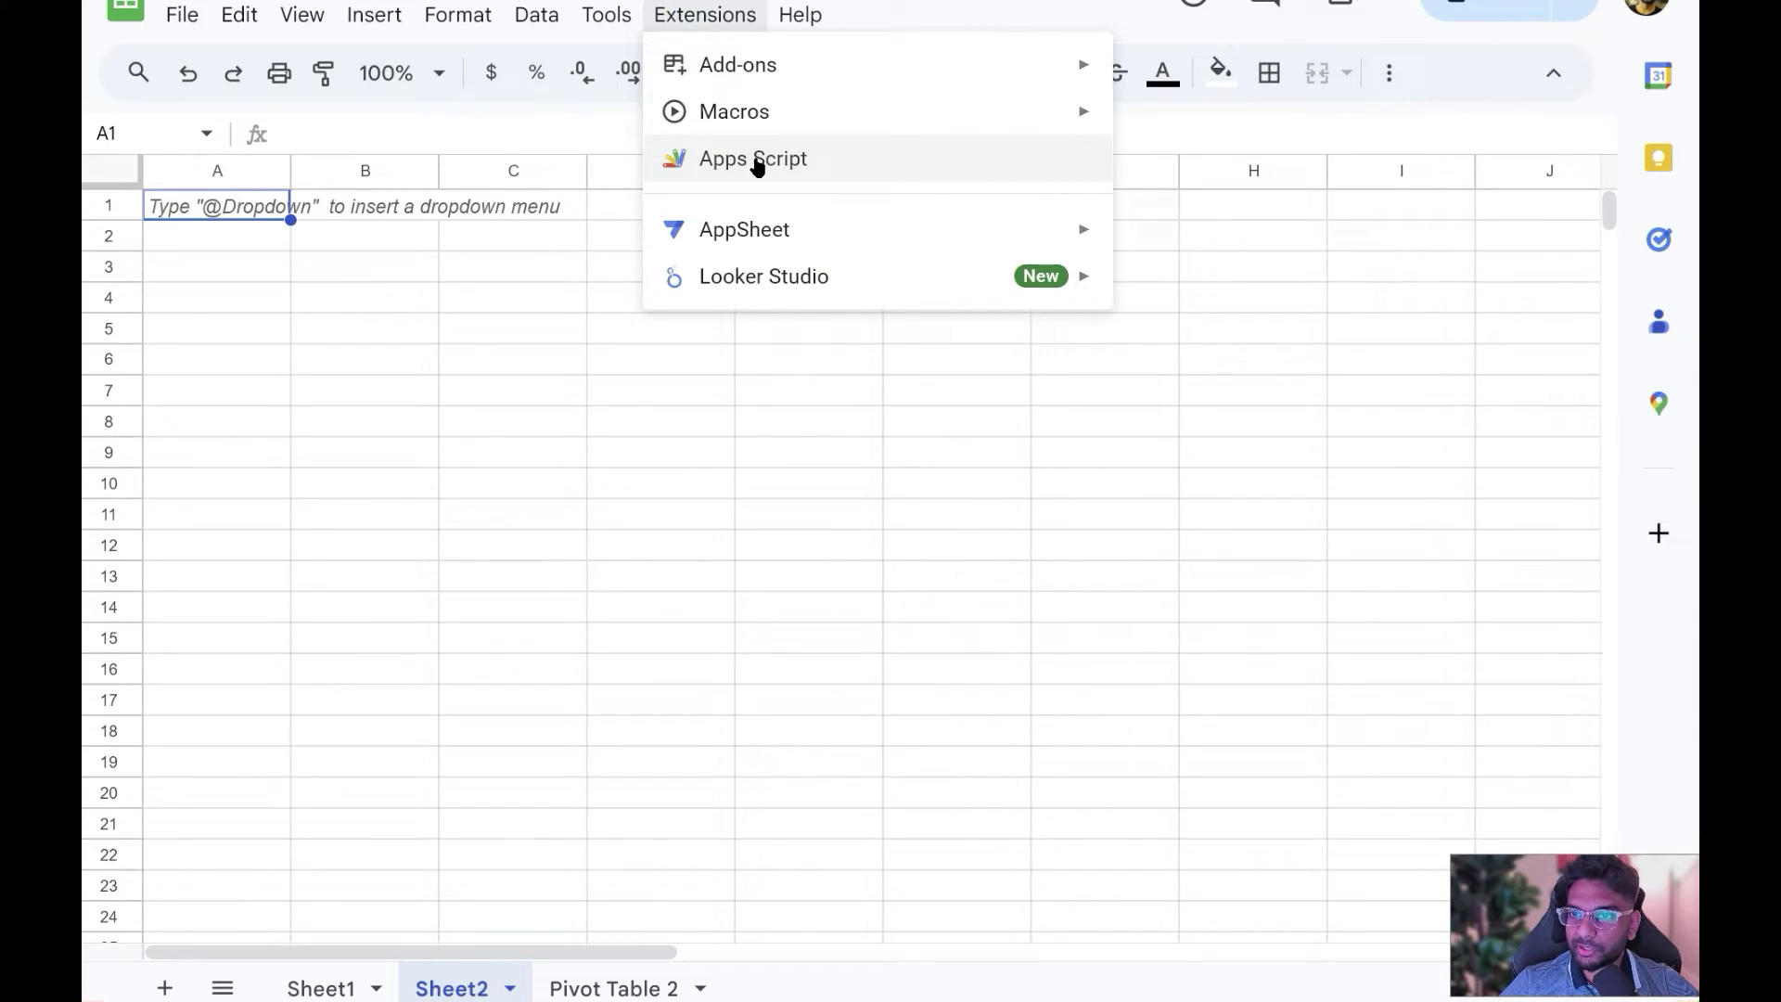
left_click(821, 148)
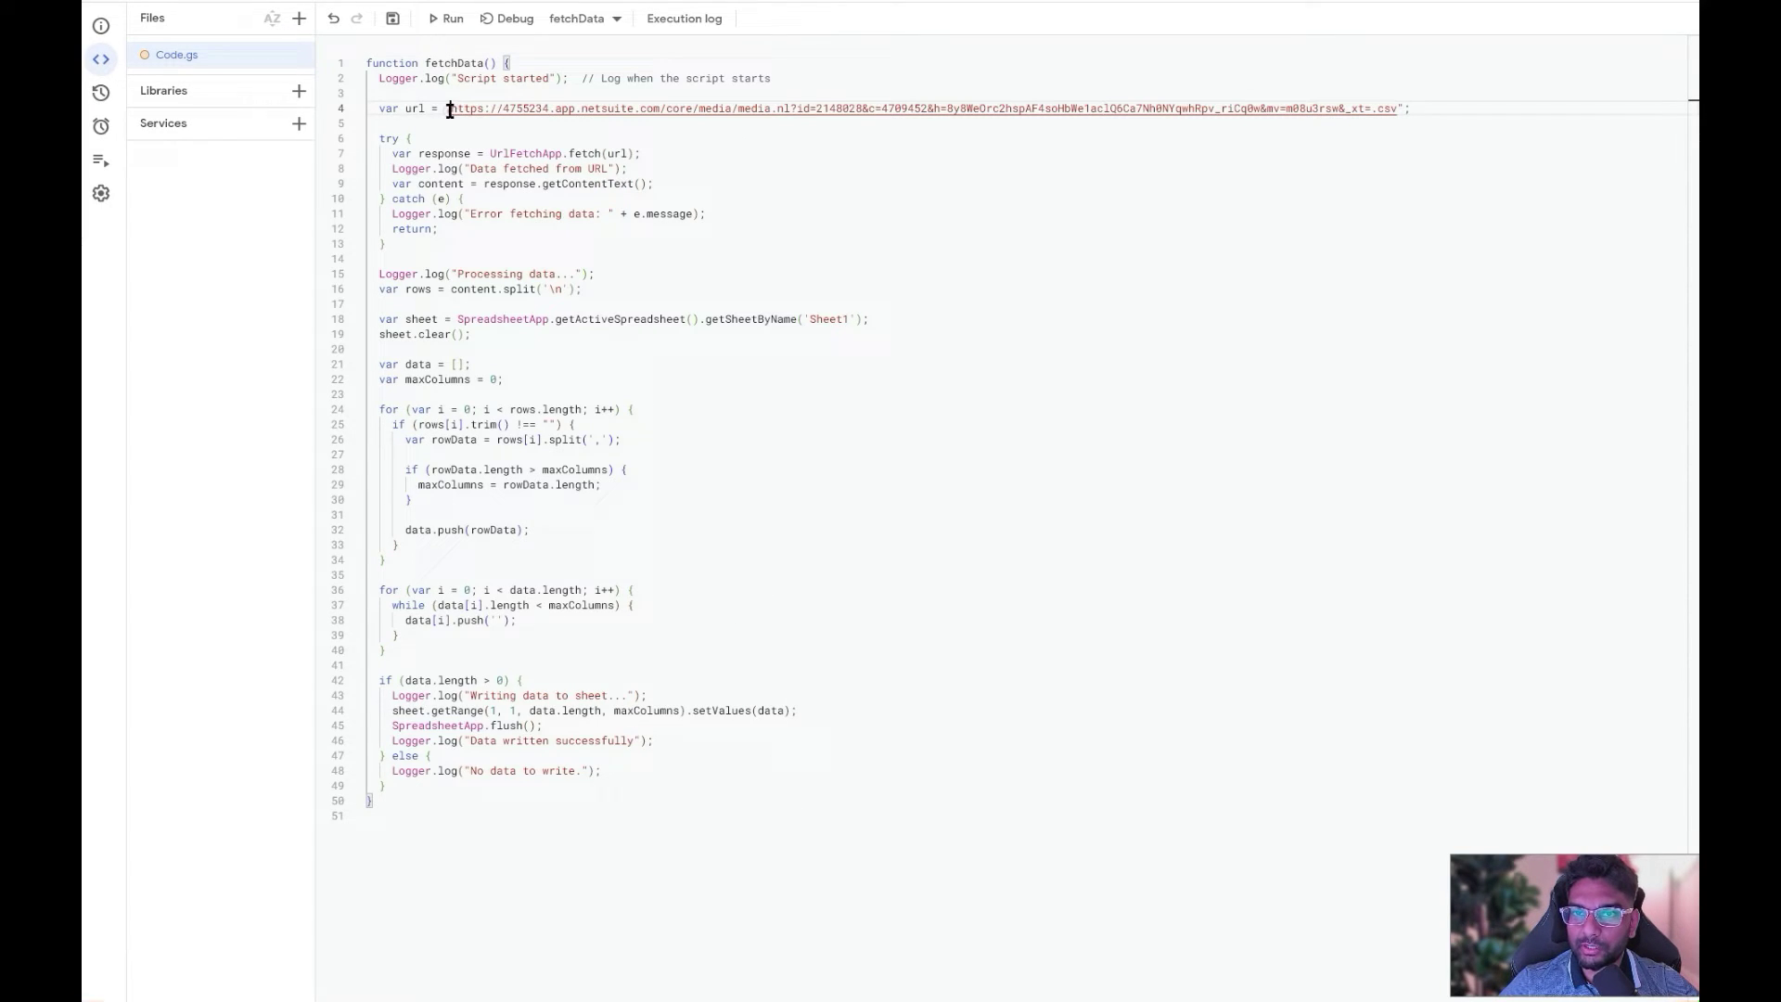
- Highlight the NetSuite CSV URL on line 4 of the fetchData script, then deselect it
left_click_drag(449, 109, 1393, 118)
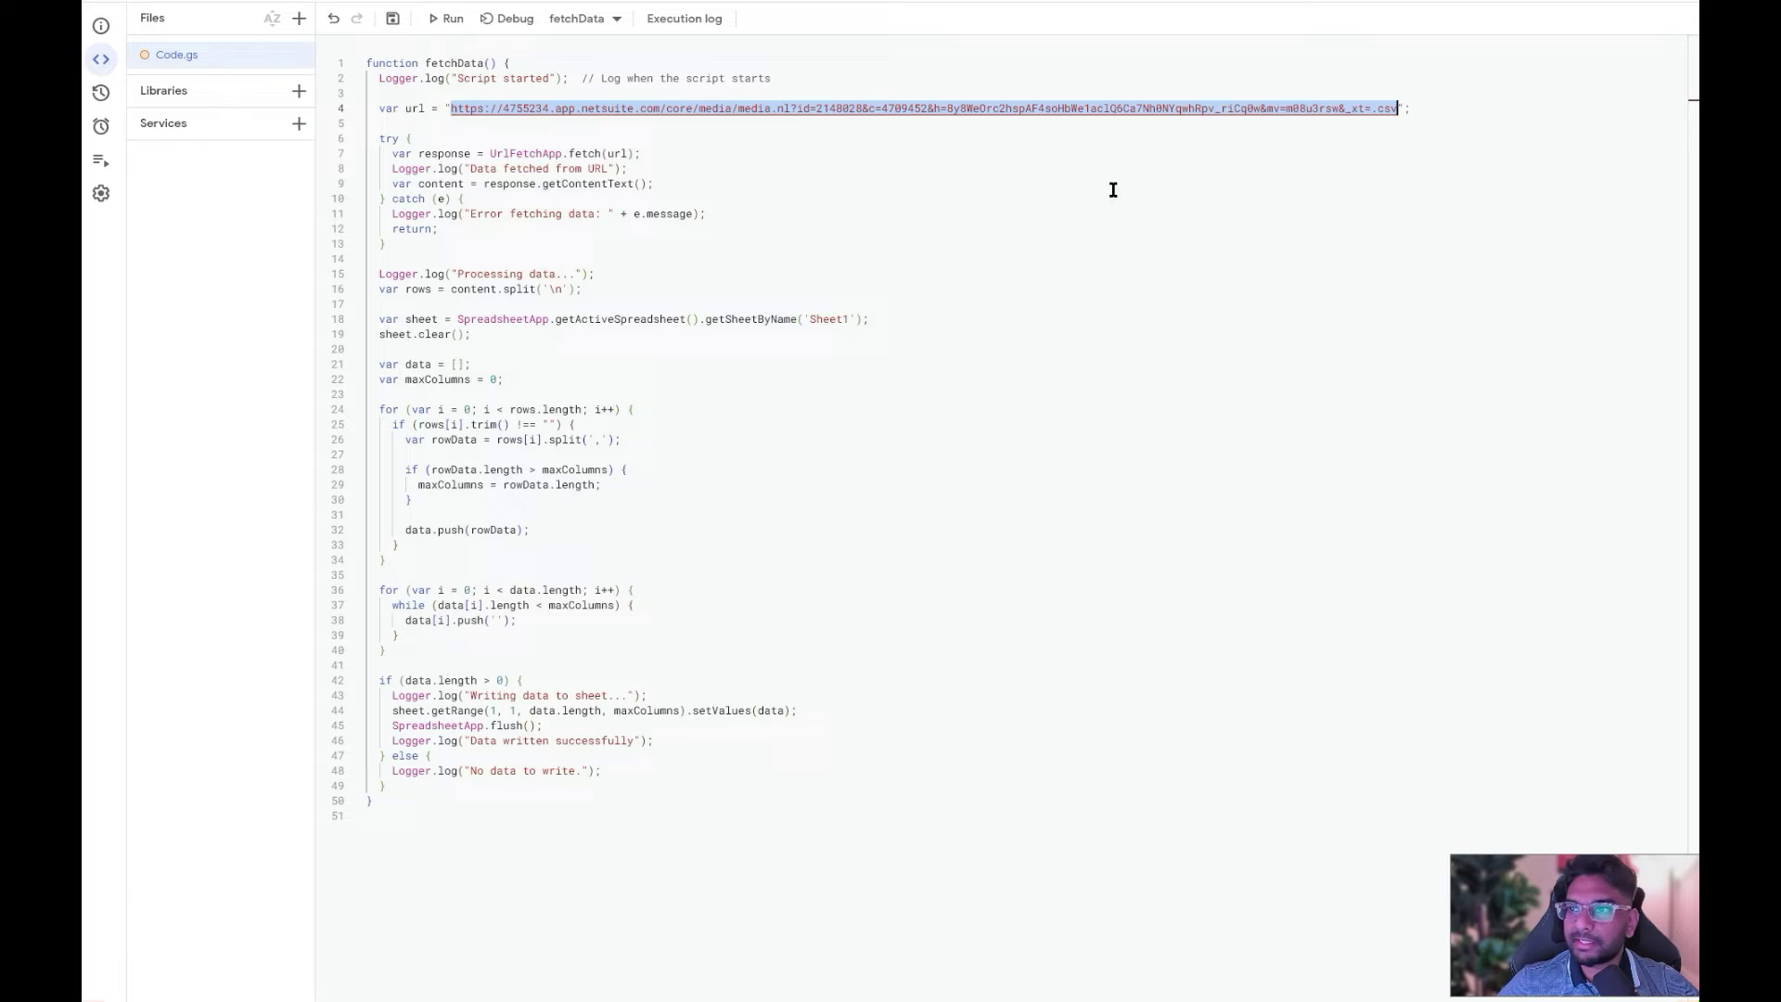
left_click(974, 216)
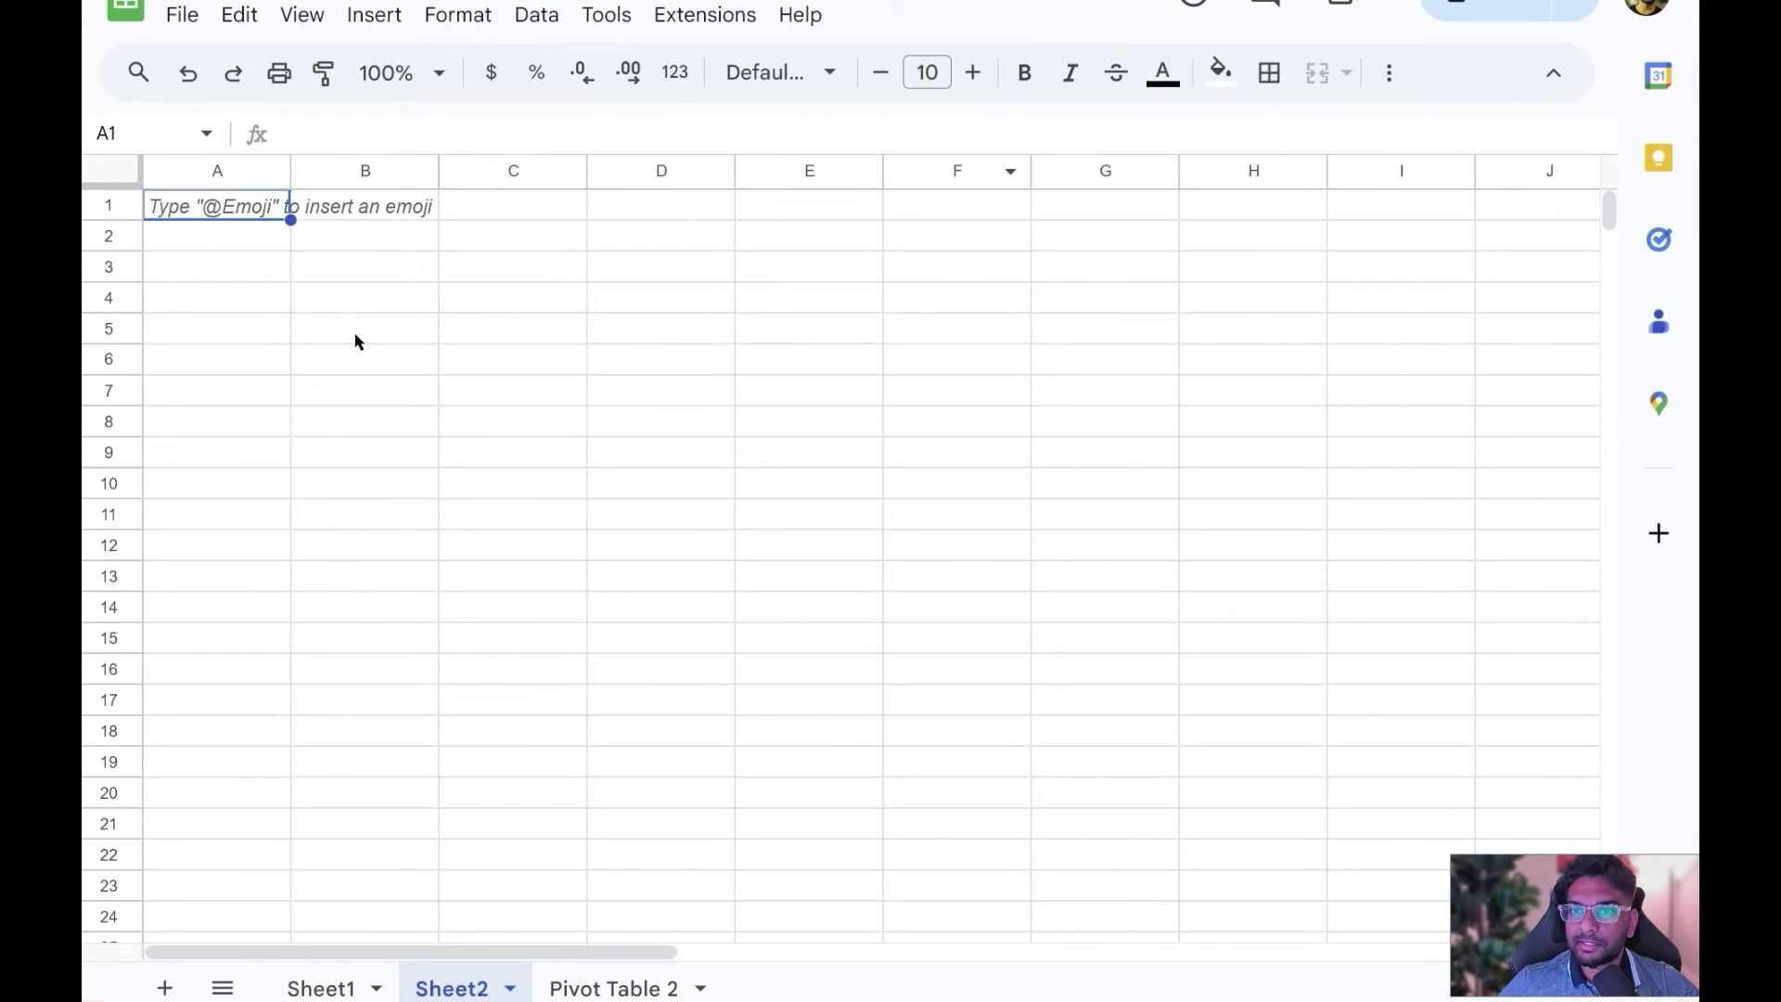
- On Sheet1, run the Refresh Data button to reload the audit trail records
left_click(320, 988)
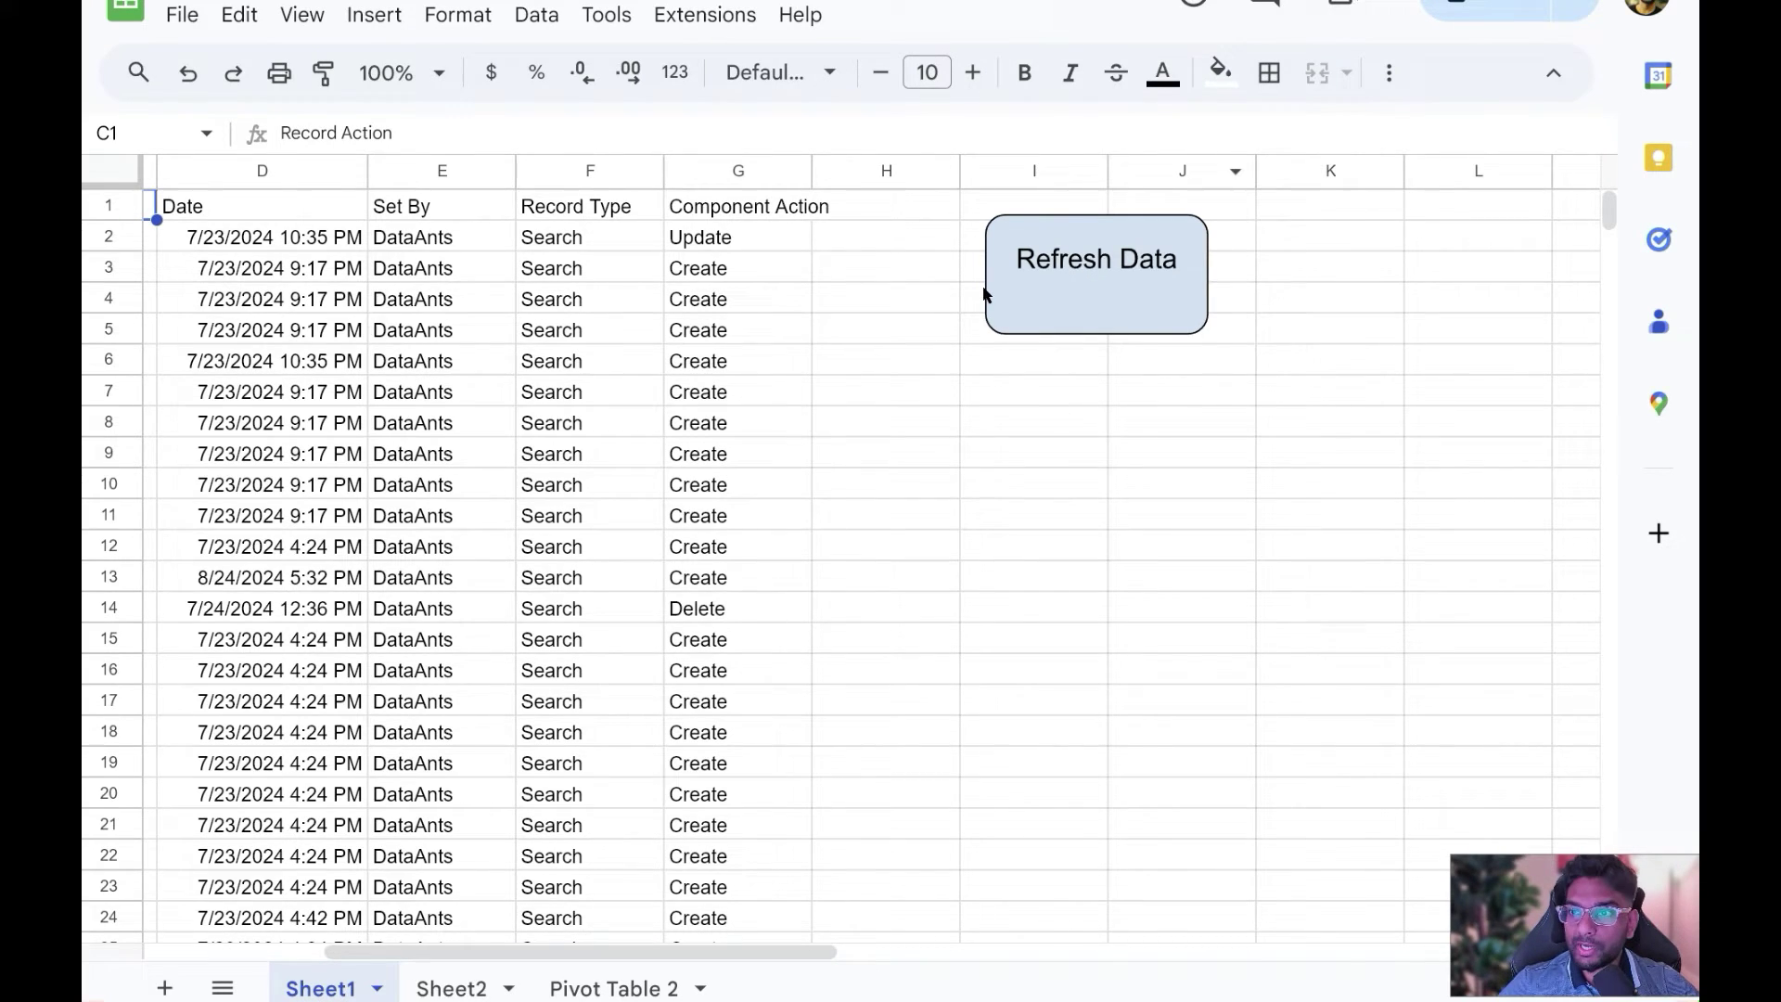
left_click(1133, 281)
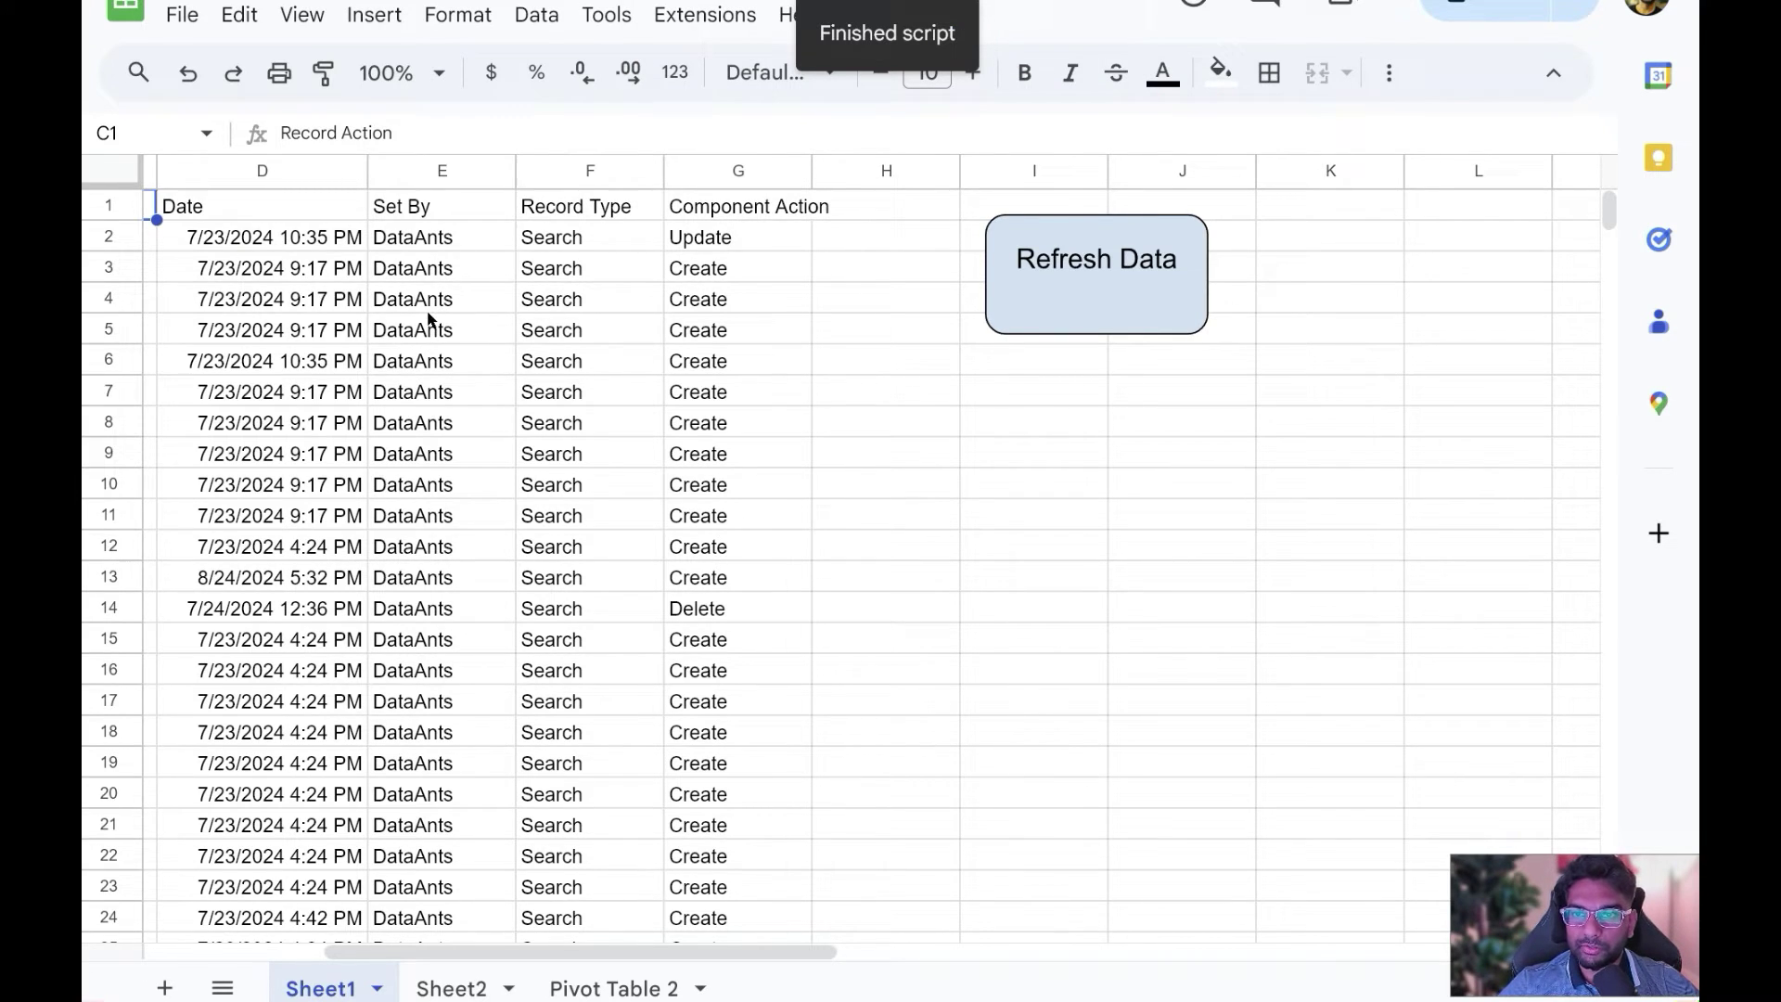
- Clear columns D–G on Sheet1, then refill them by running the Refresh Data button
left_click_drag(247, 176, 795, 192)
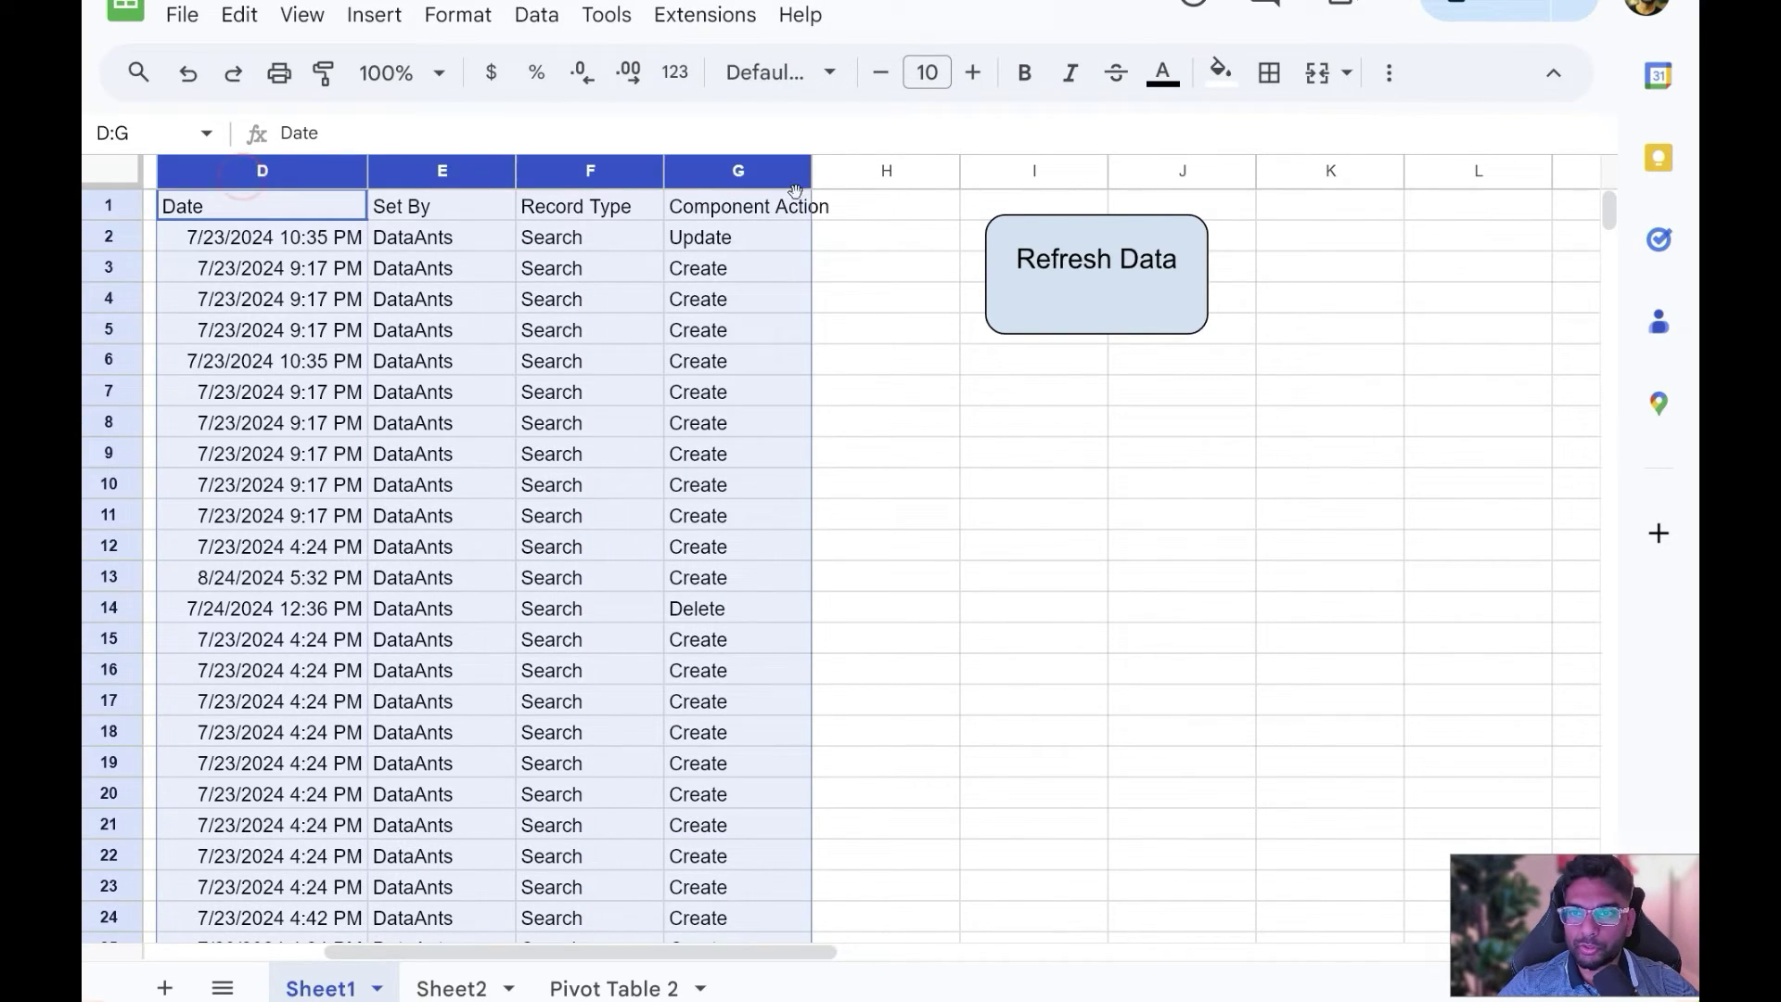
right_click(742, 176)
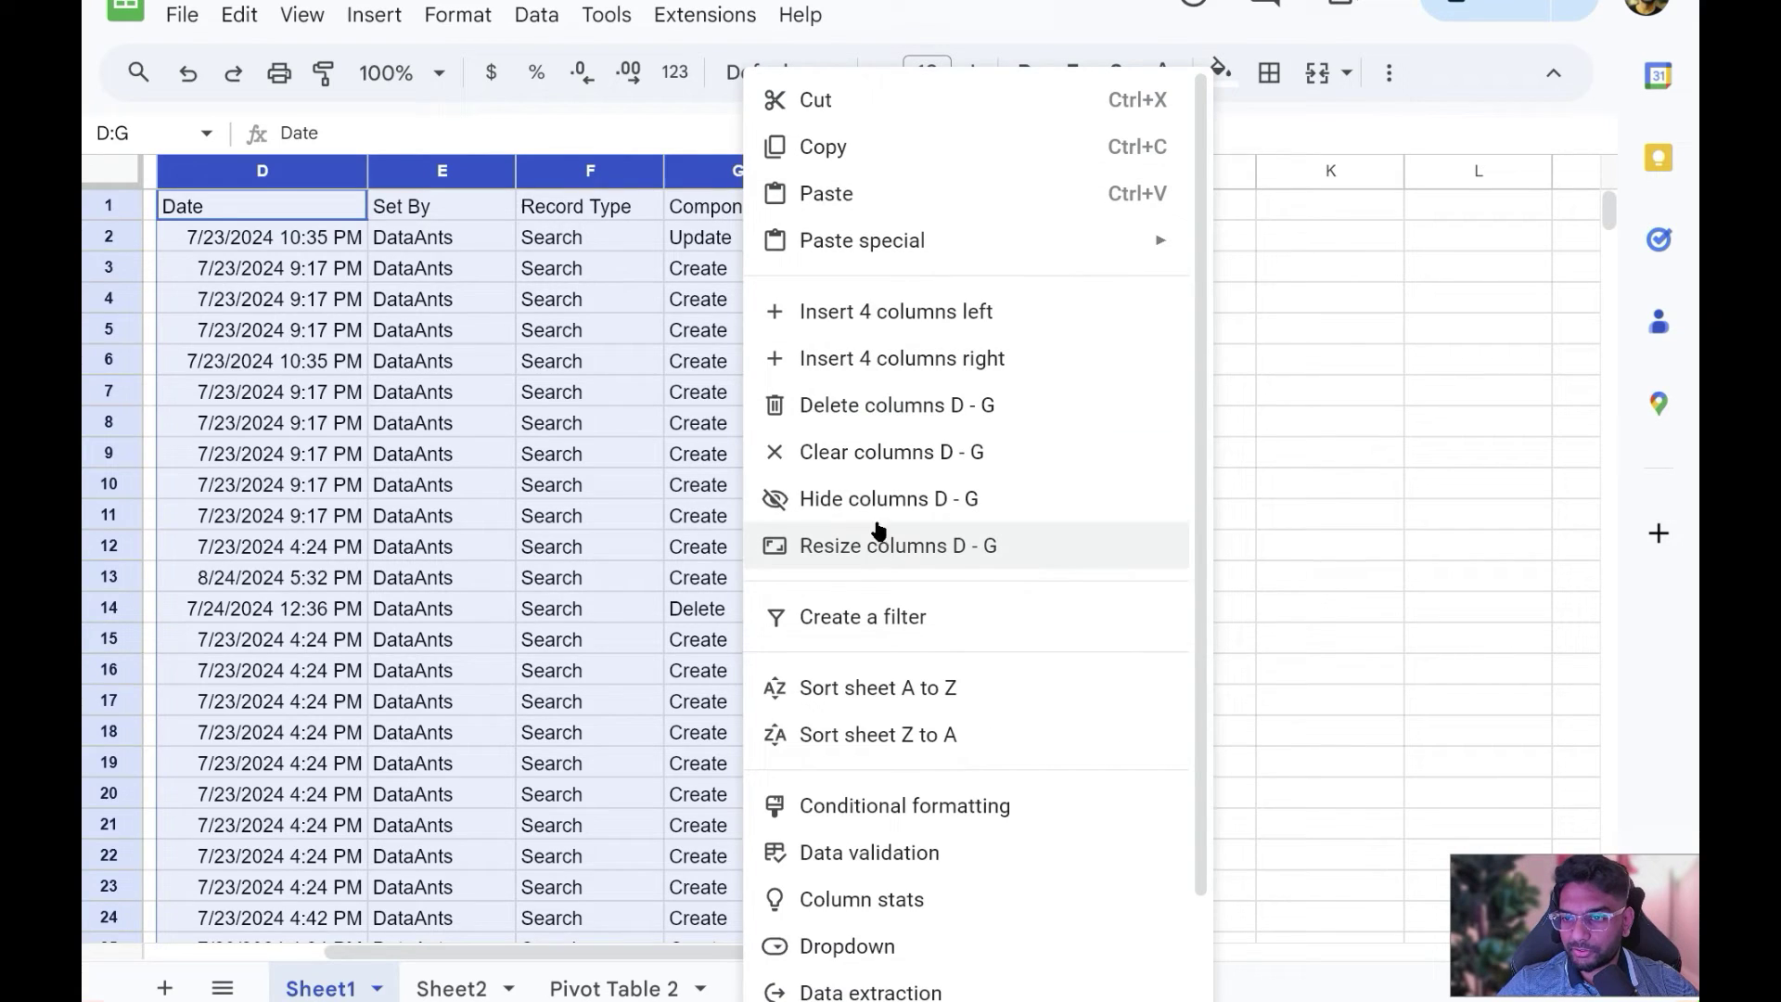
left_click(878, 452)
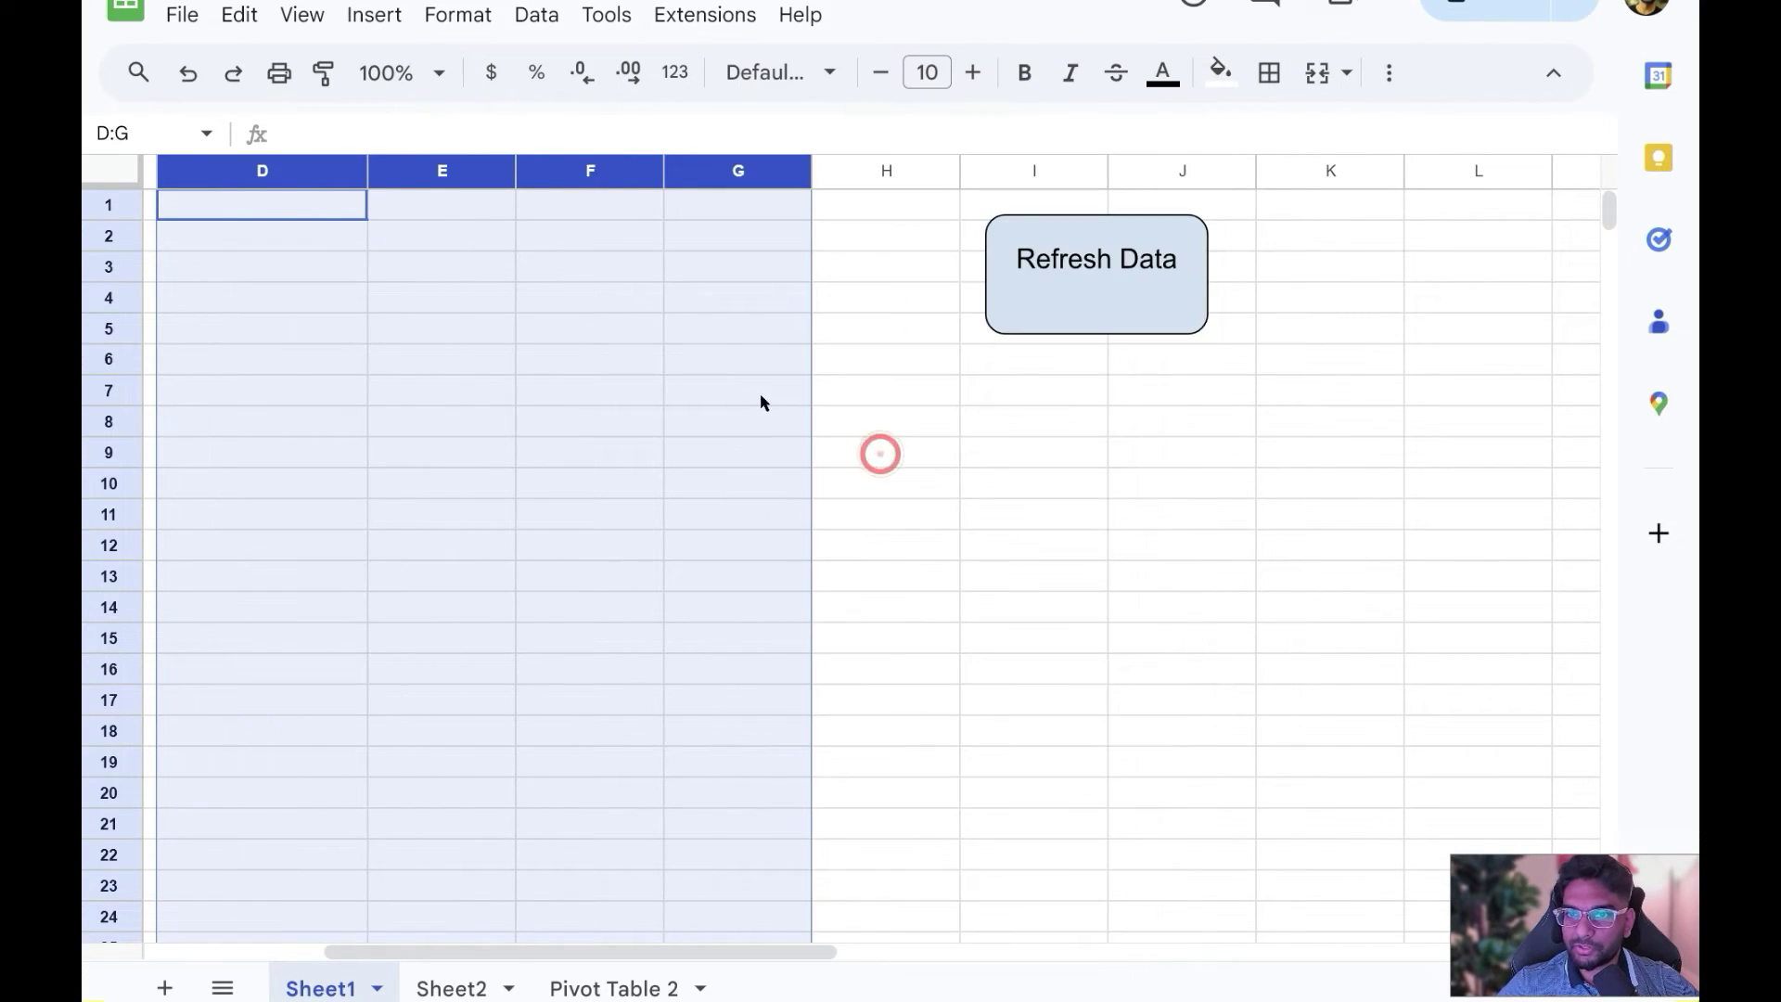
left_click(534, 303)
left_click(239, 203)
left_click(1084, 260)
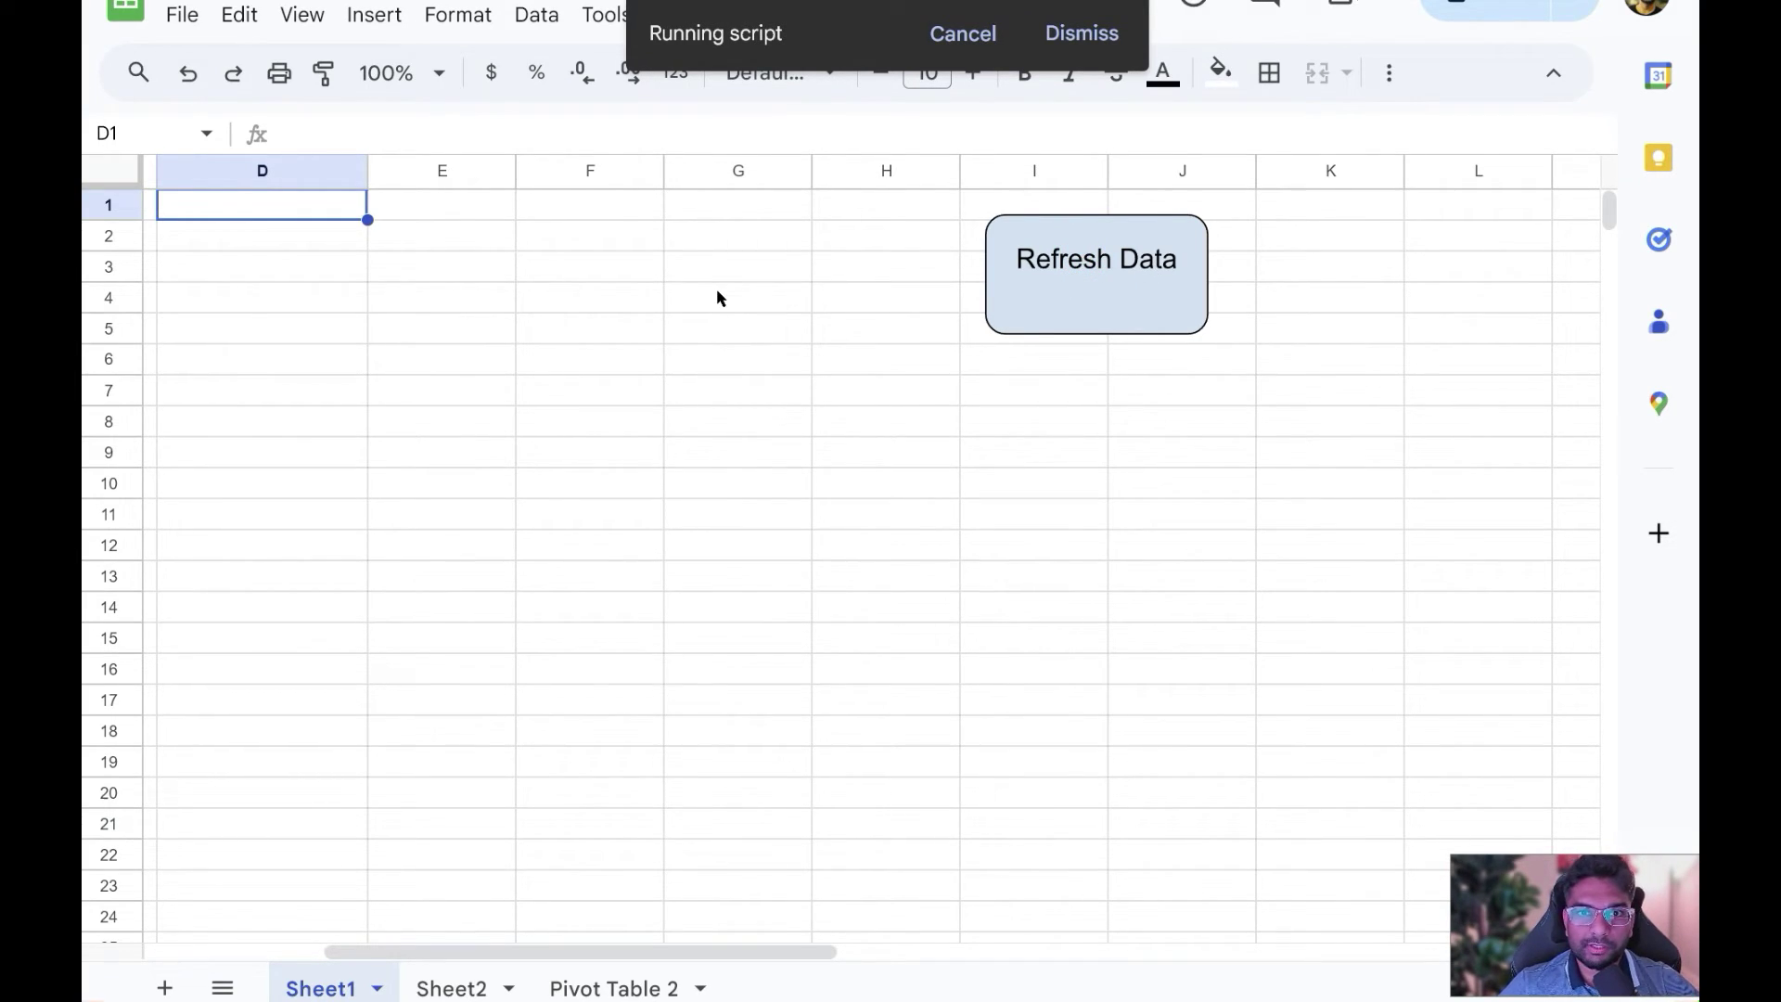
left_click(232, 279)
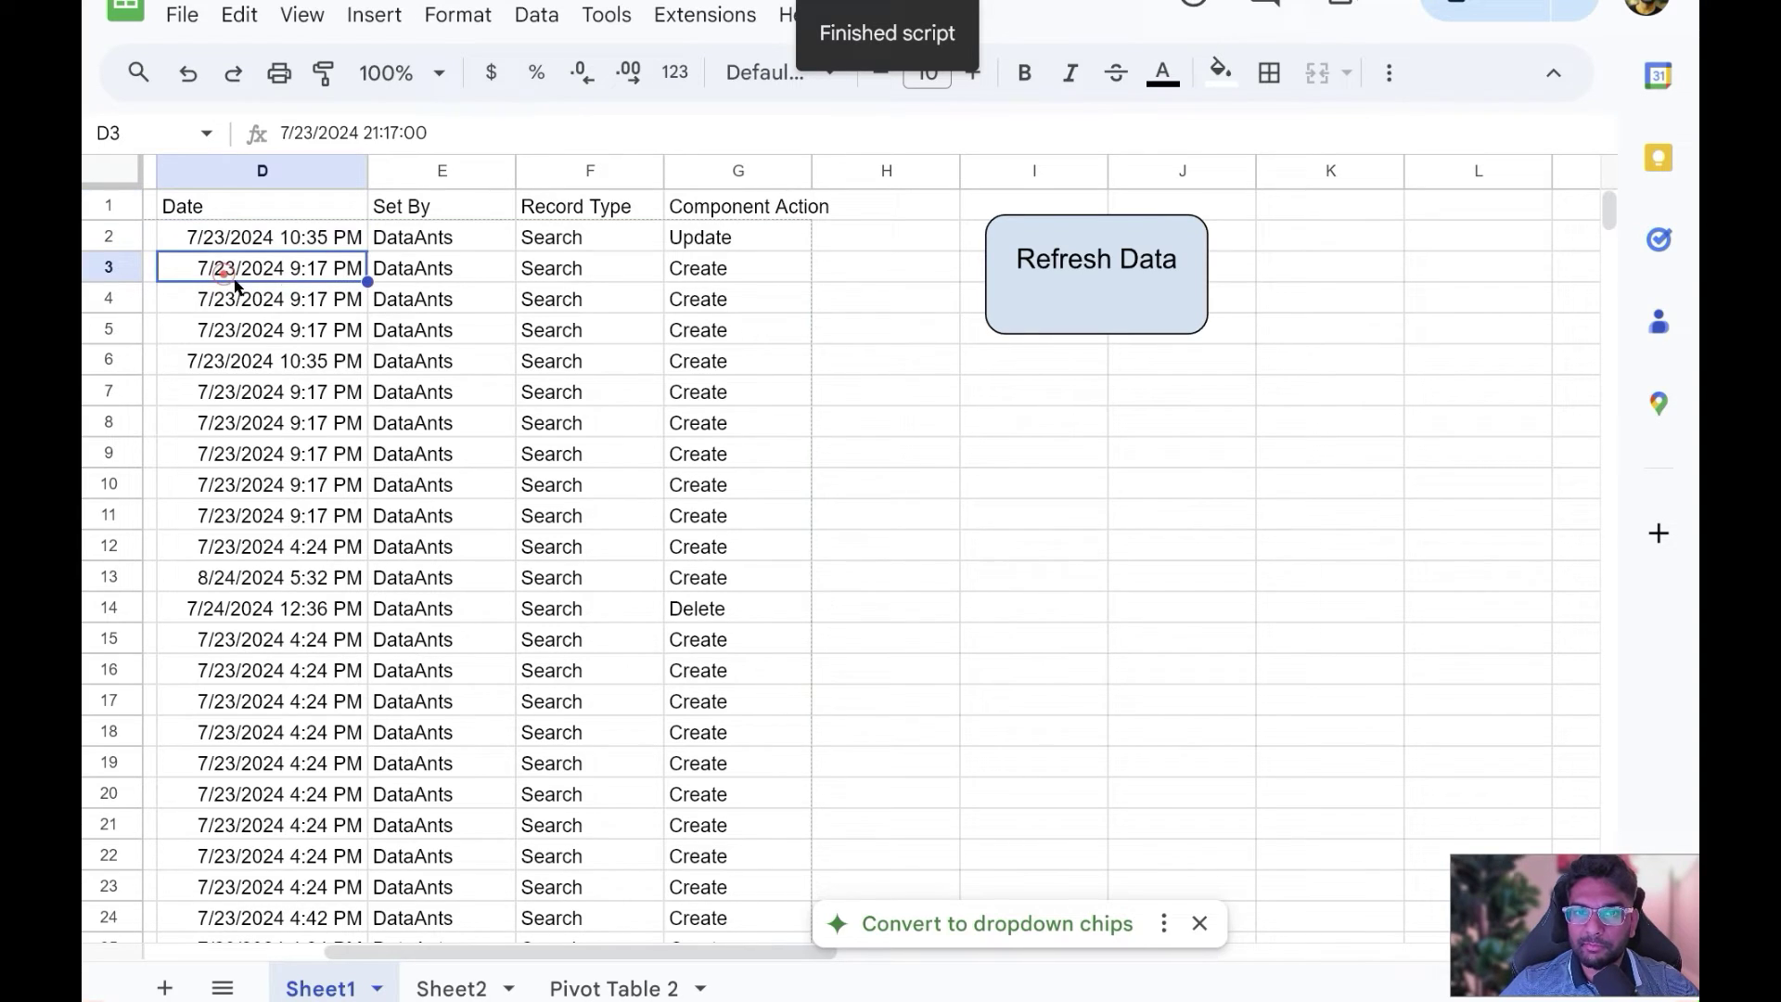
- Drag Pivot Table 2's column C wider to fit the 'COUNTA of Date' header, then go back to Sheet1
left_click(613, 989)
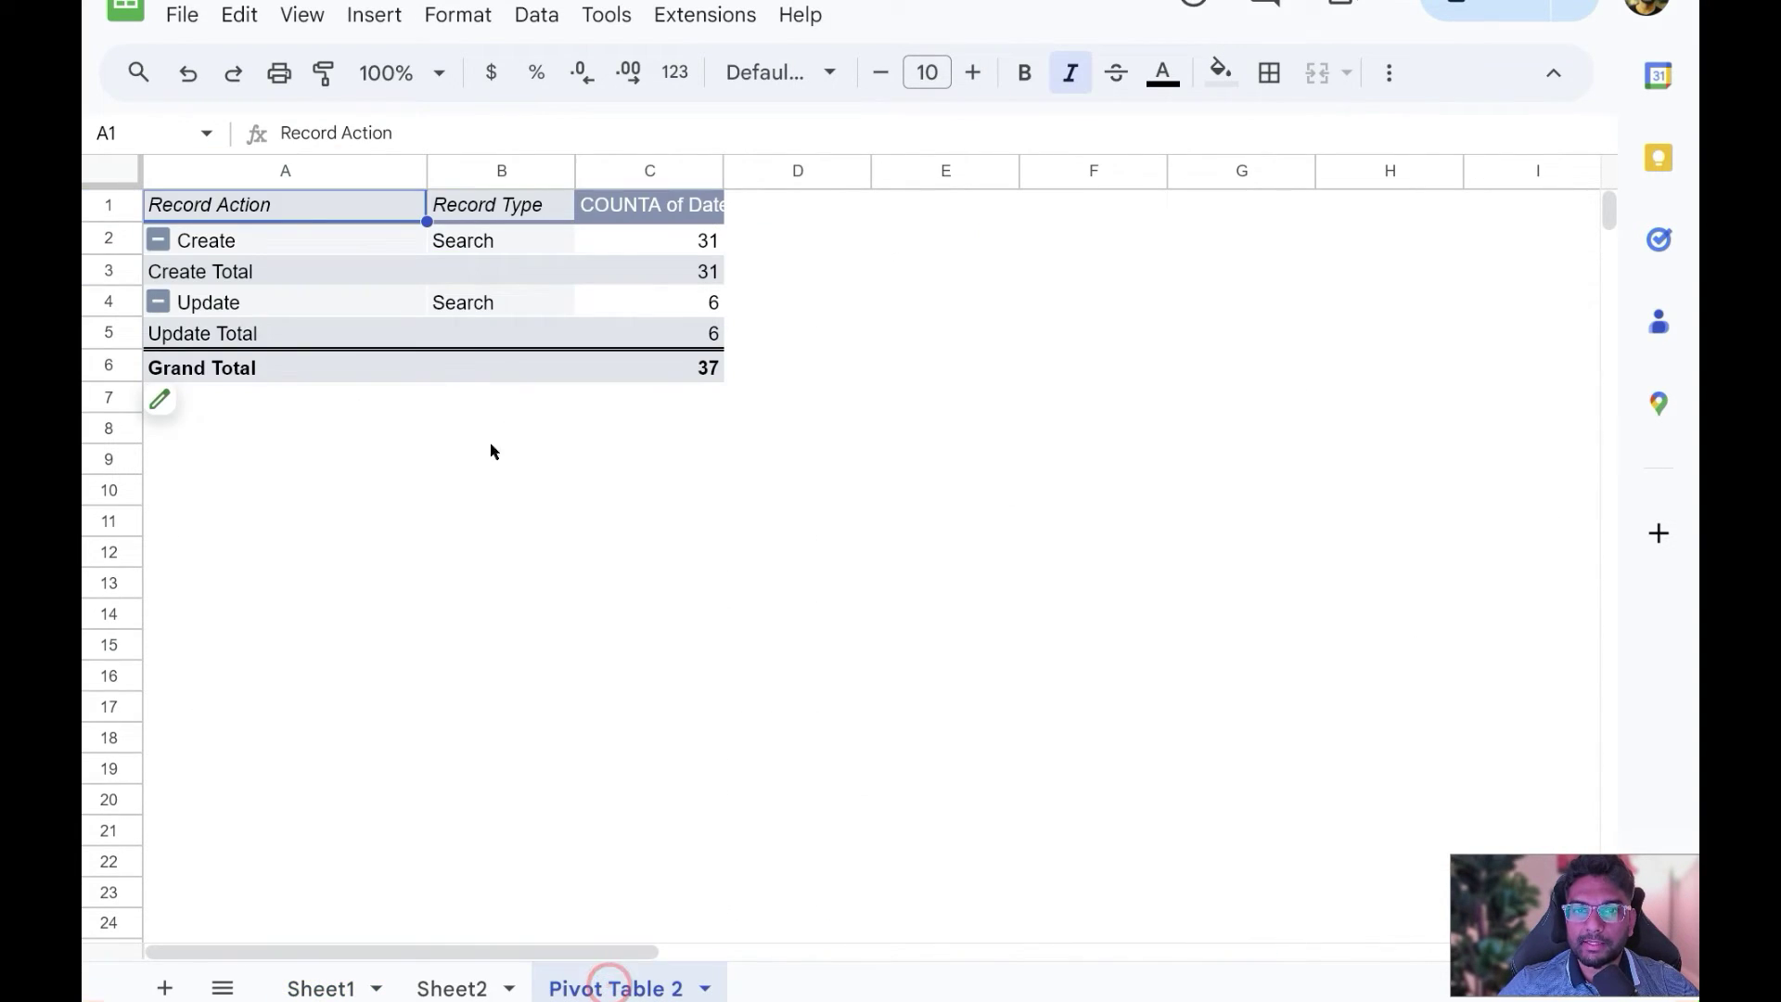
left_click(341, 989)
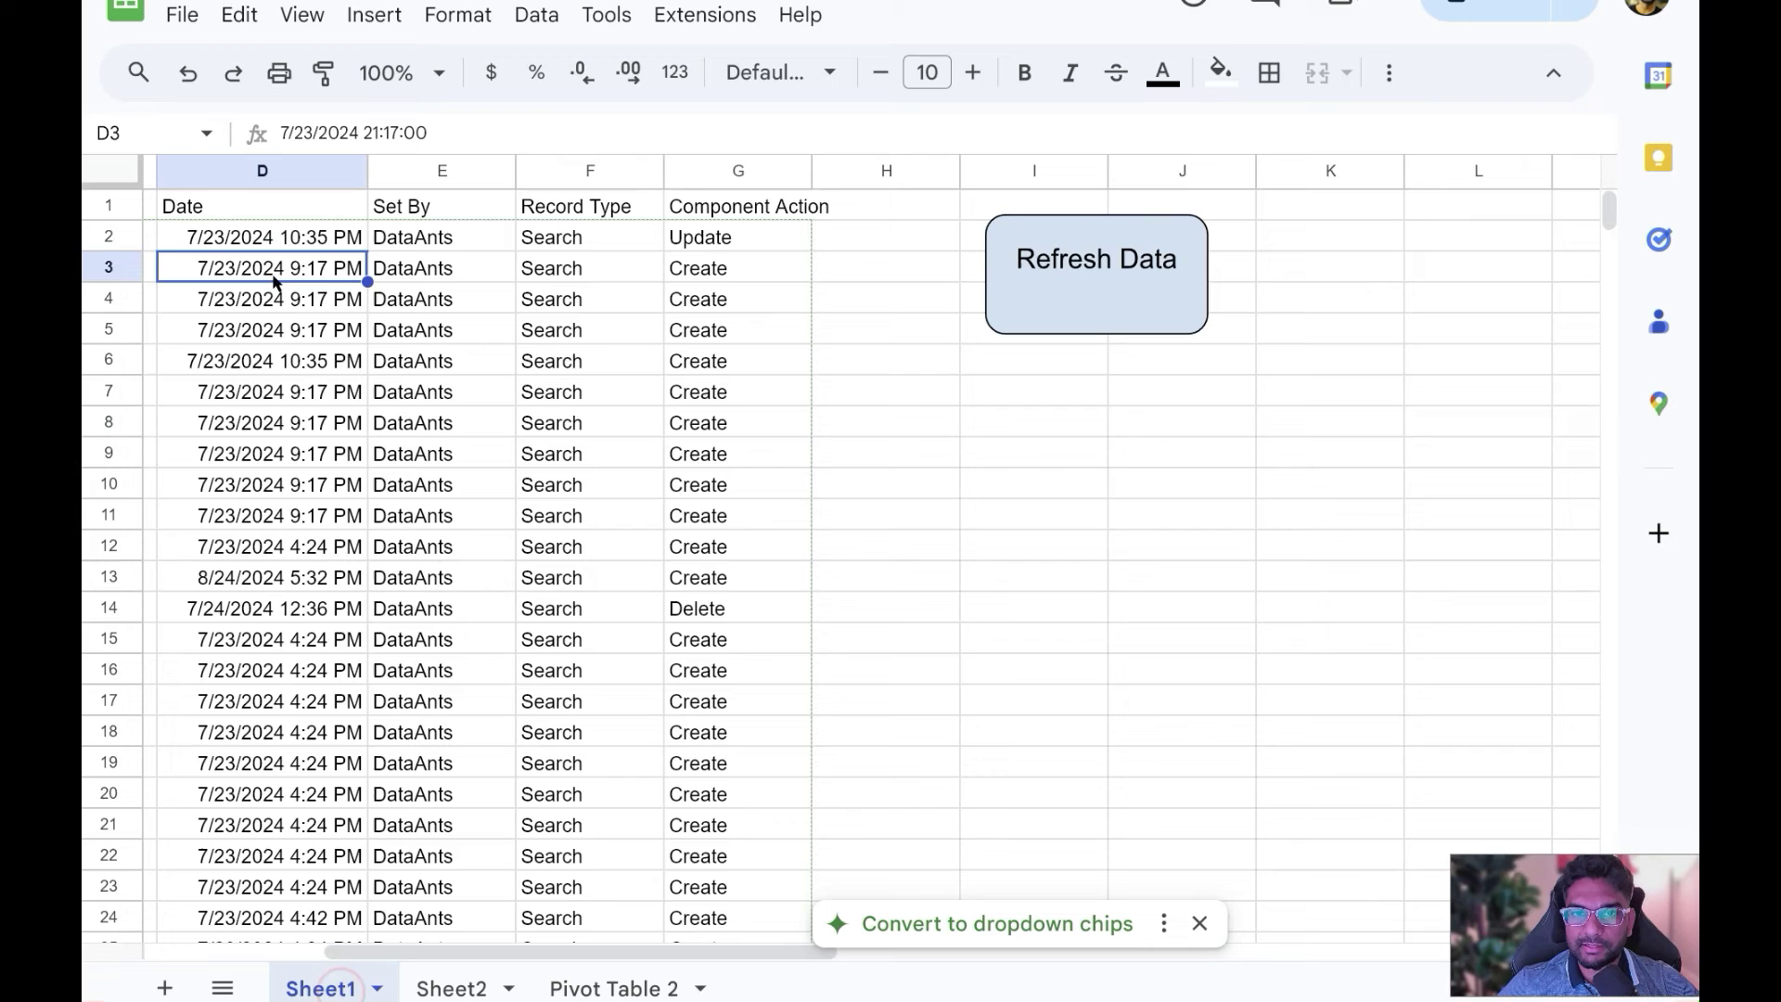
left_click(575, 987)
left_click(583, 278)
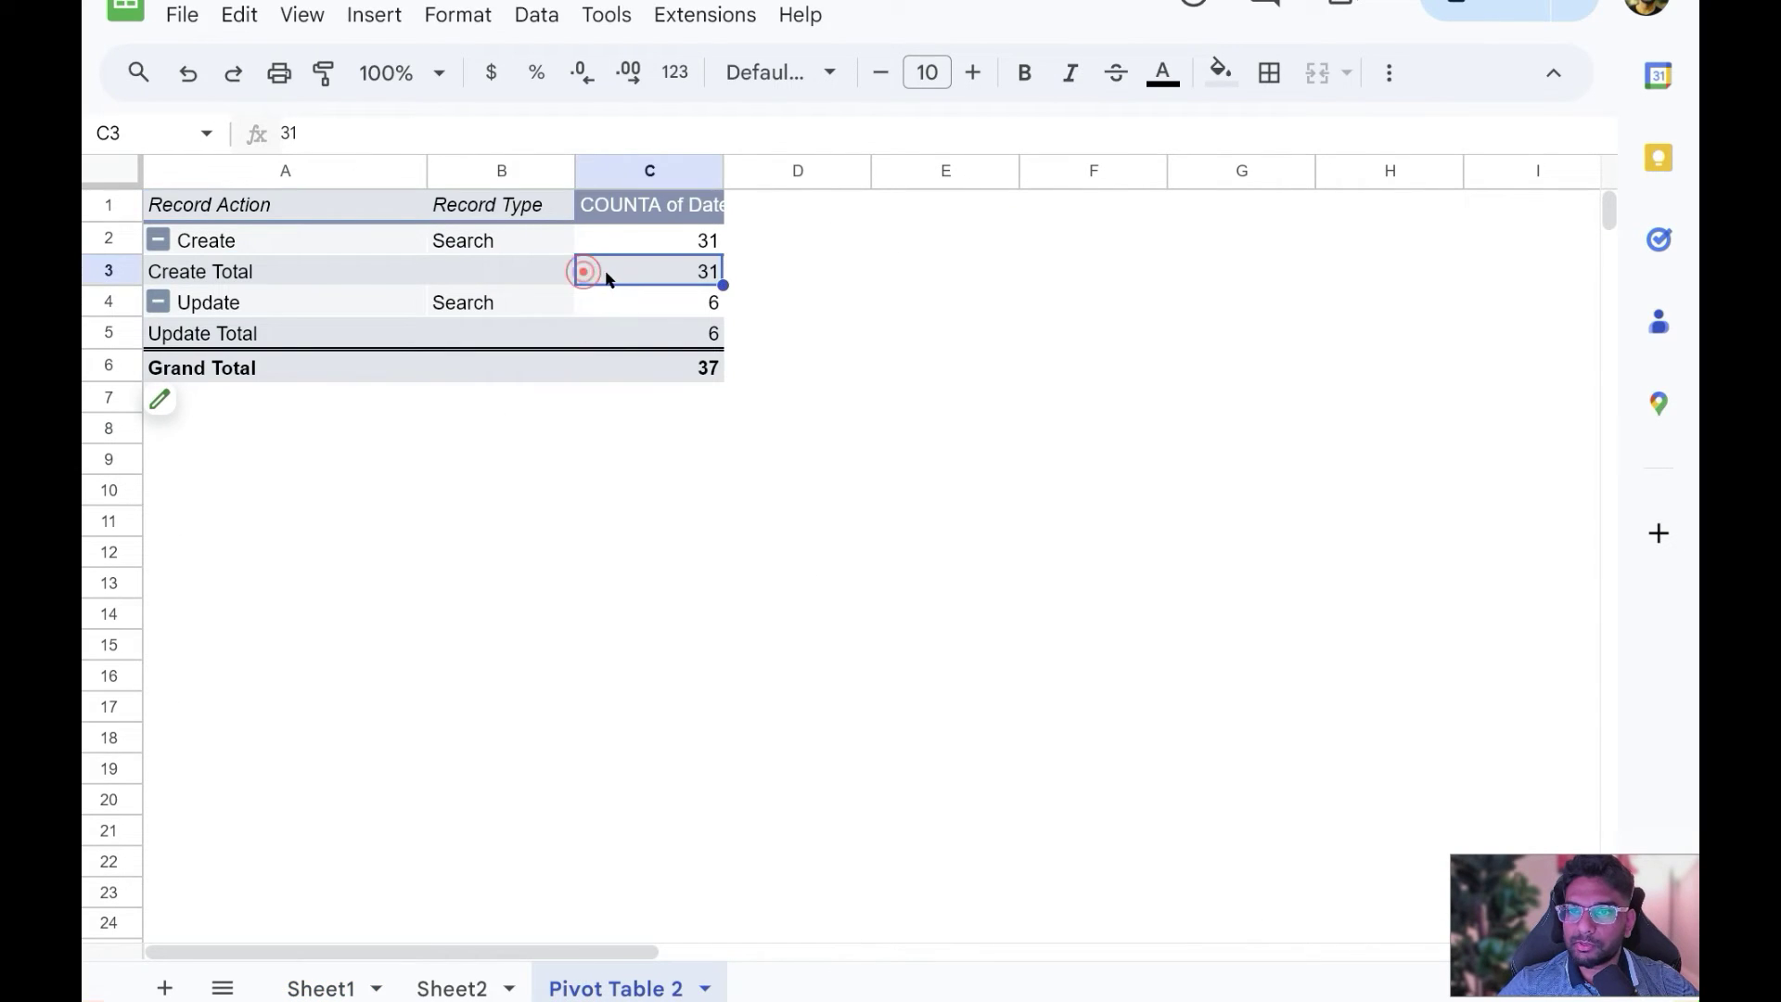
left_click_drag(722, 170, 796, 171)
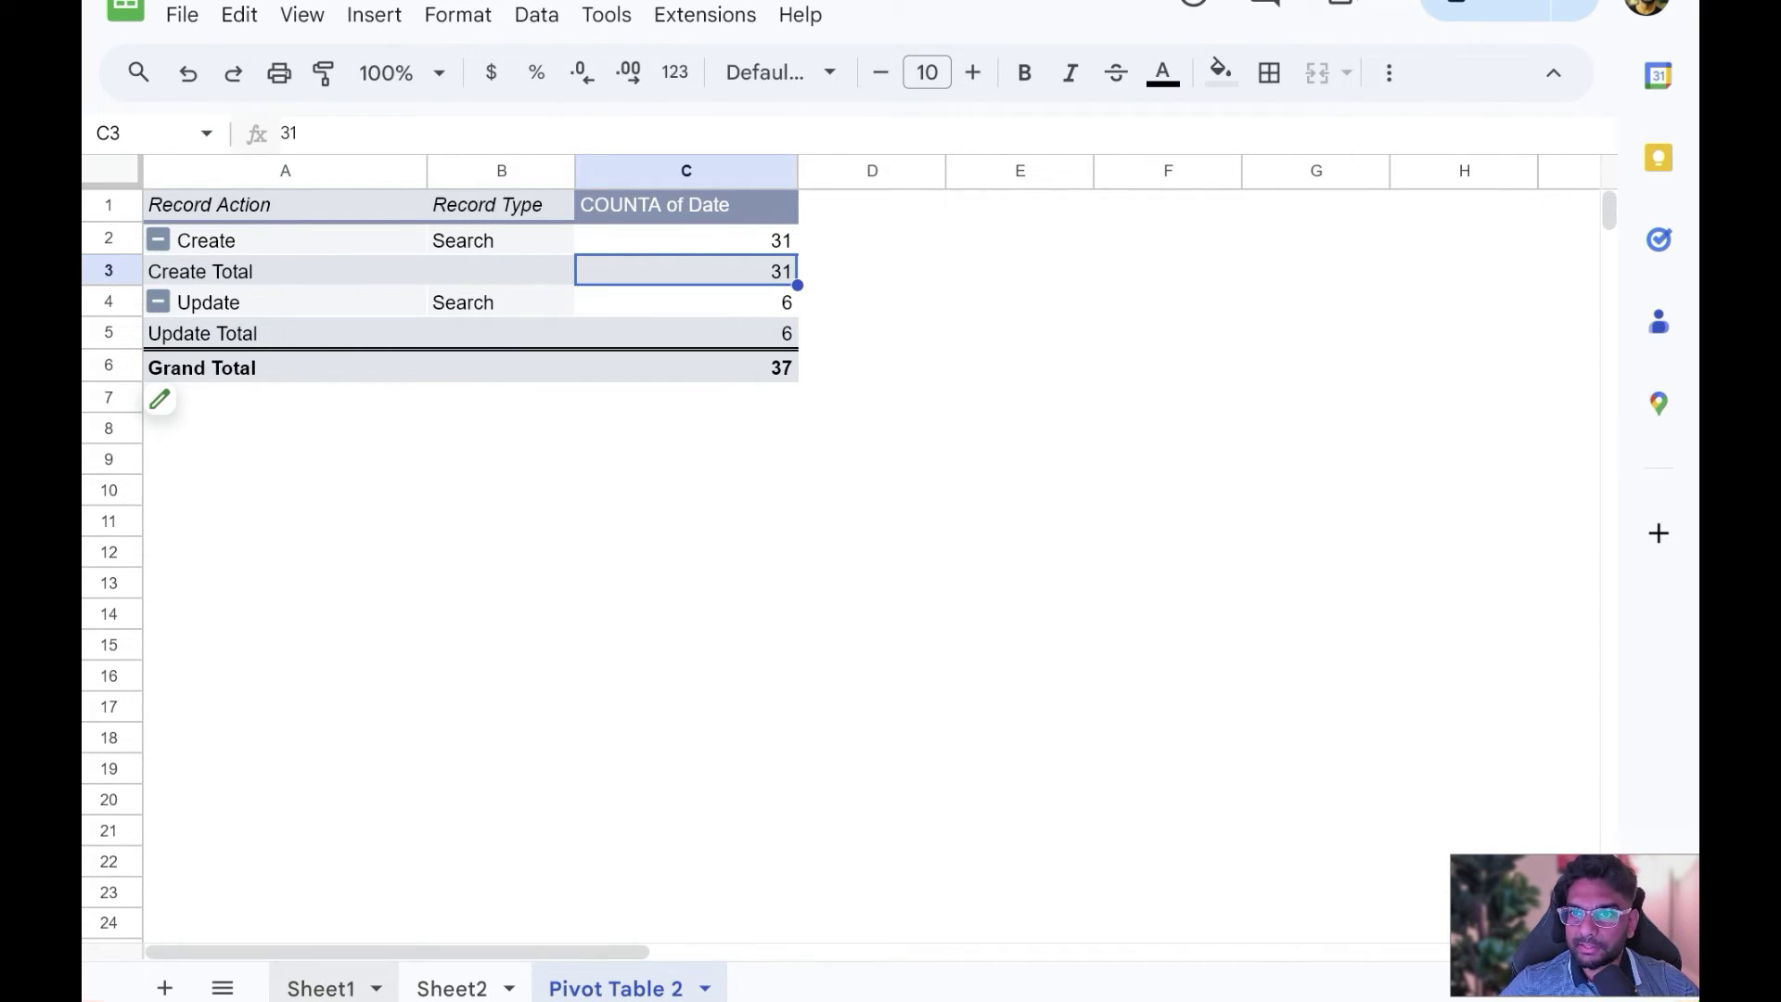
left_click(320, 988)
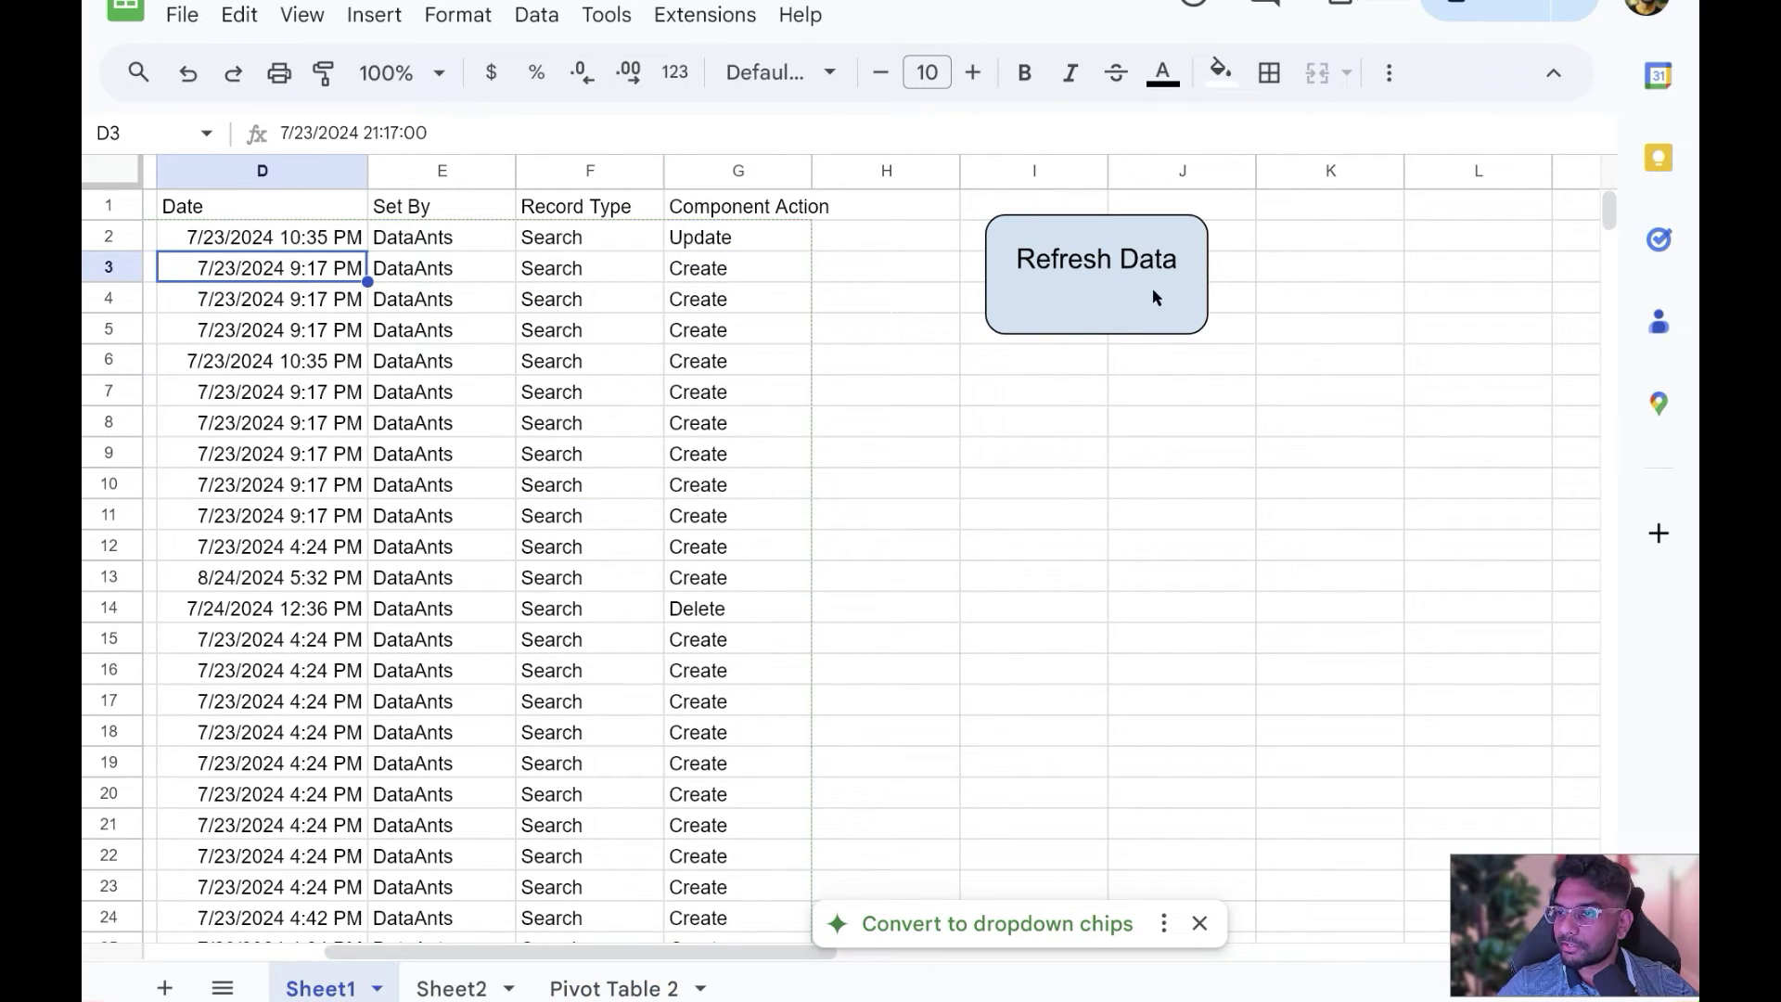
- In a new Insert > Drawing, draw a rectangle and label it 'Refresh'
left_click(394, 26)
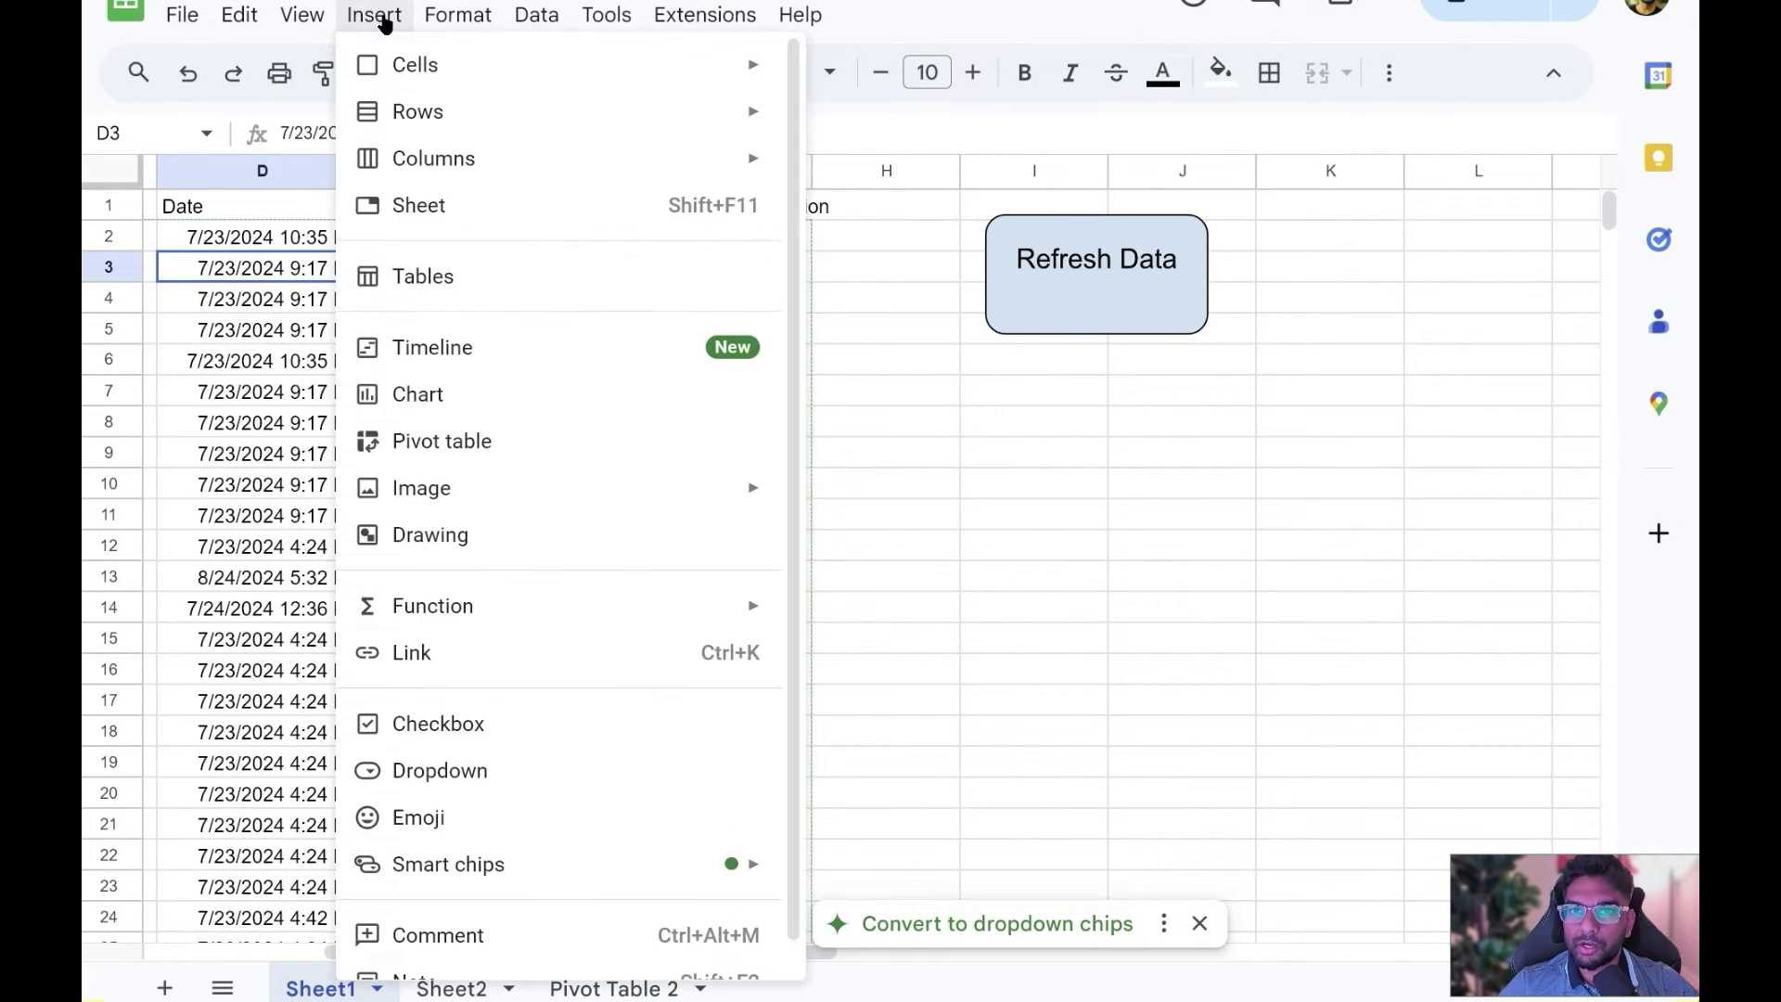
left_click(527, 556)
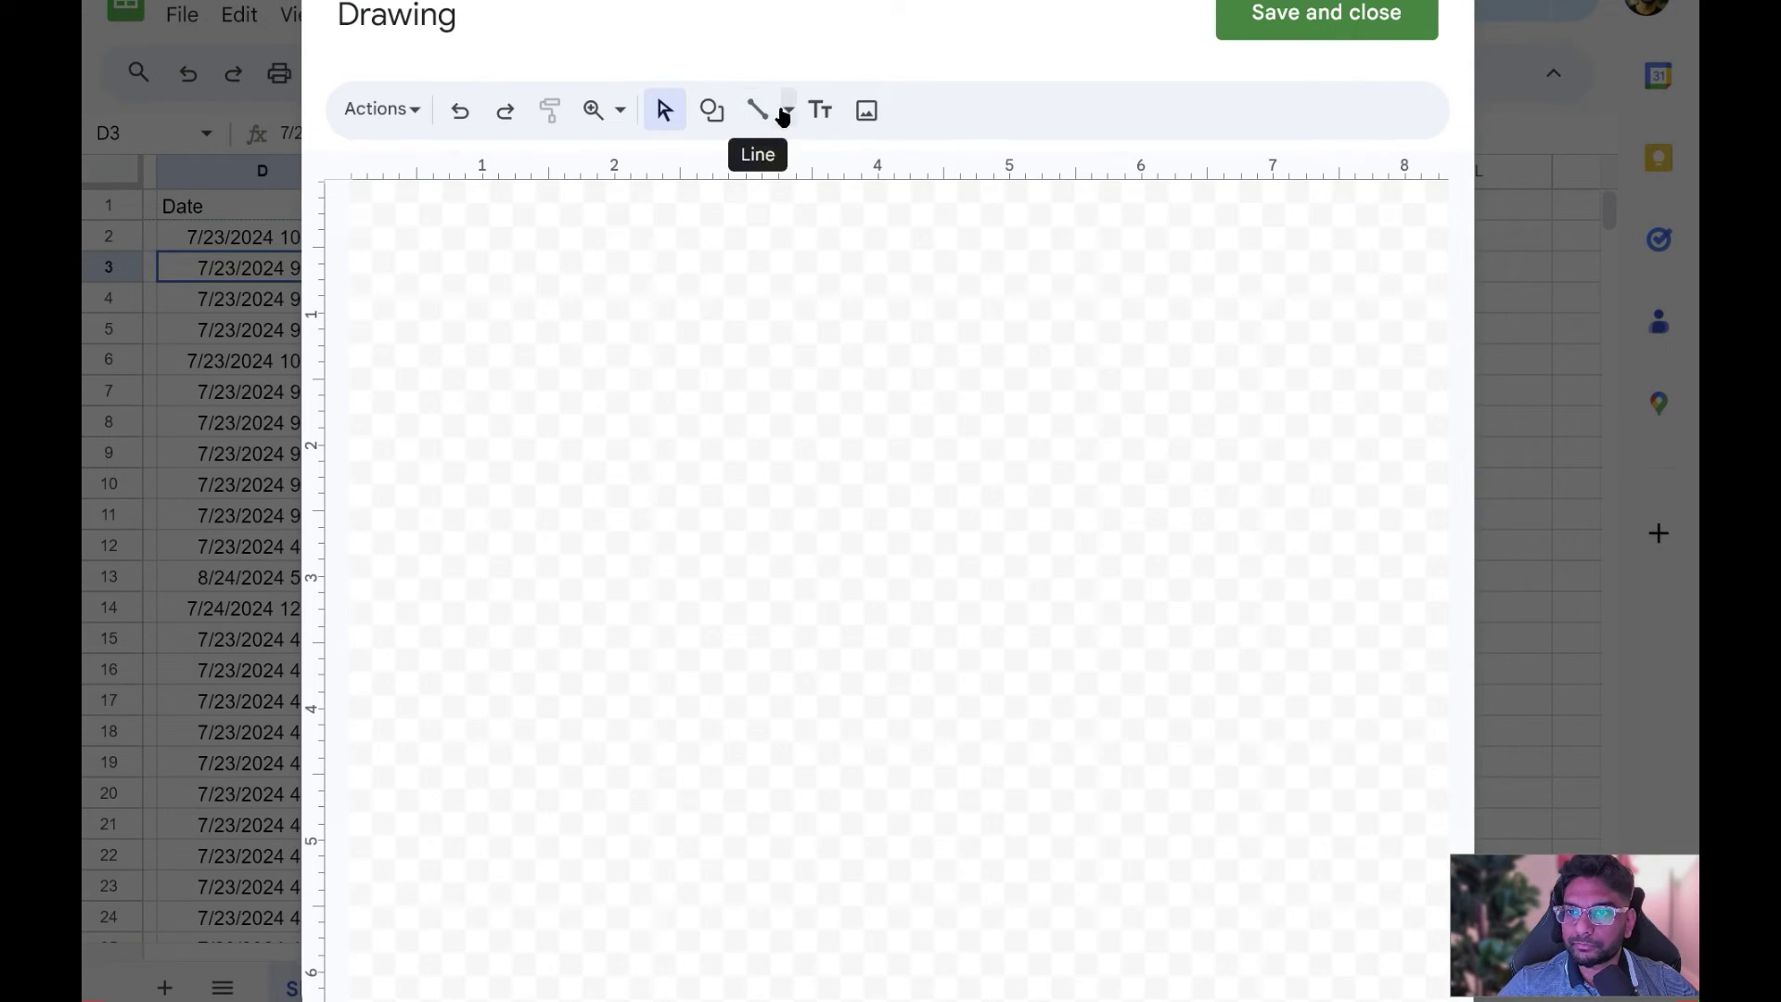
left_click(711, 111)
left_click(782, 165)
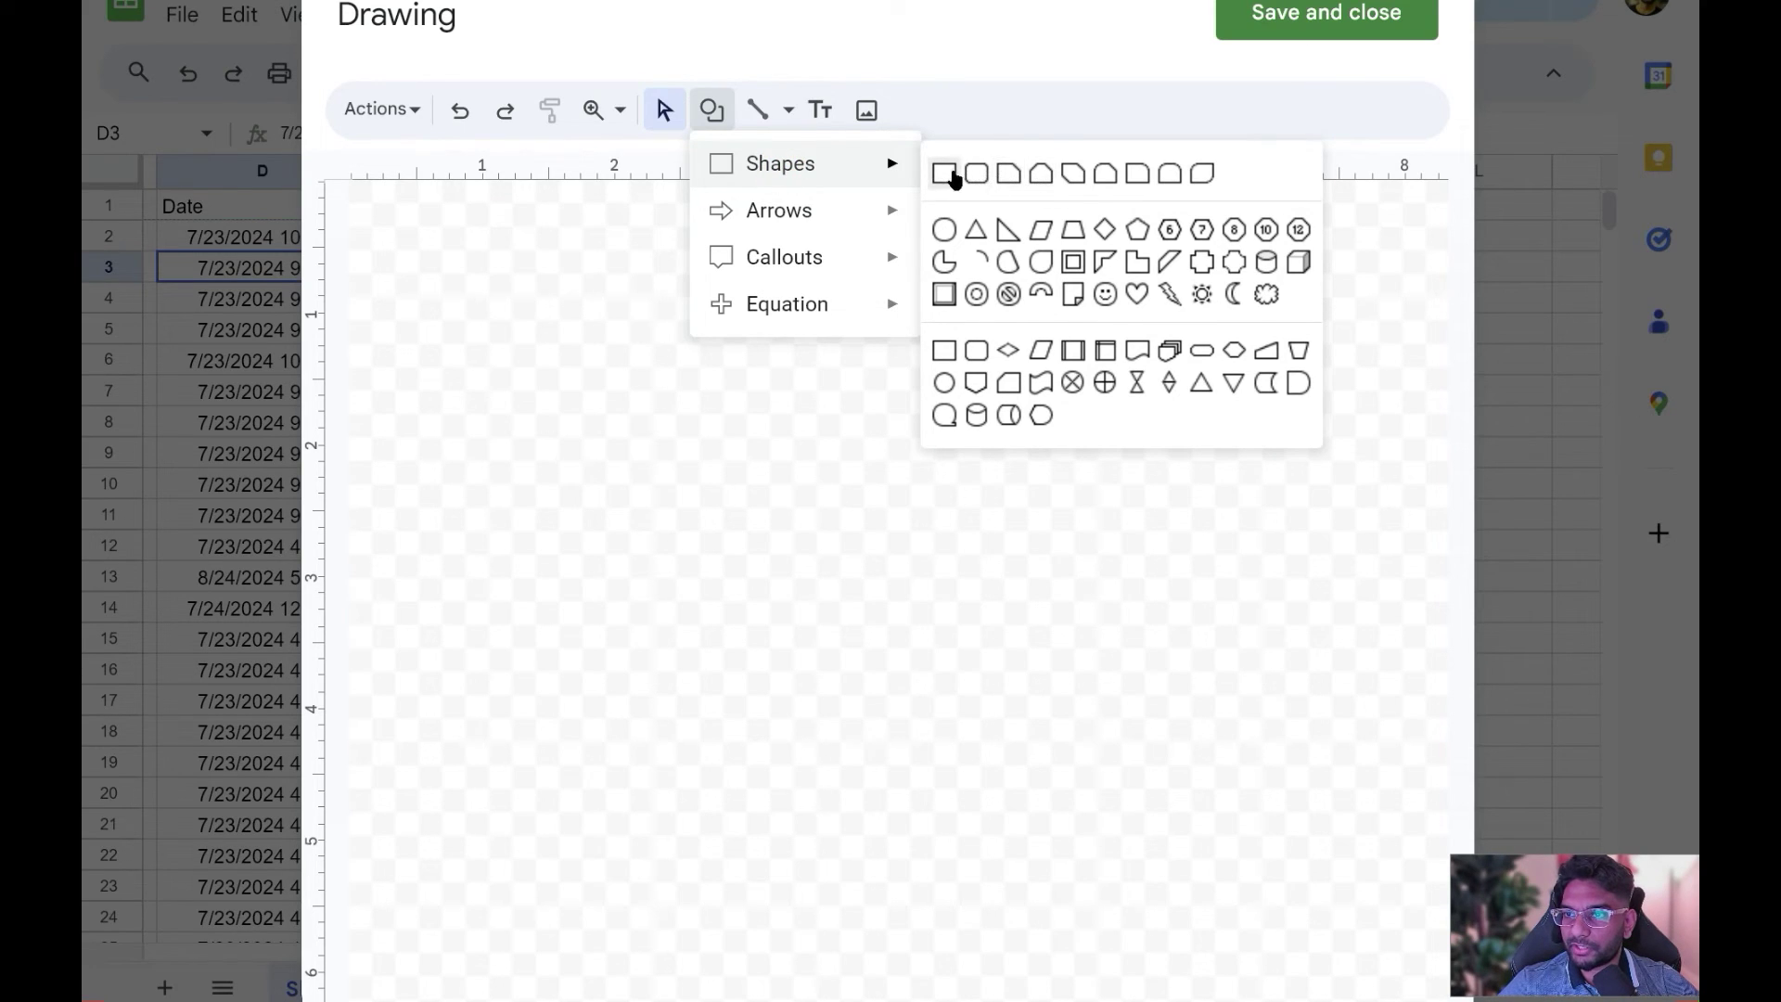
left_click(949, 173)
left_click_drag(725, 366, 859, 455)
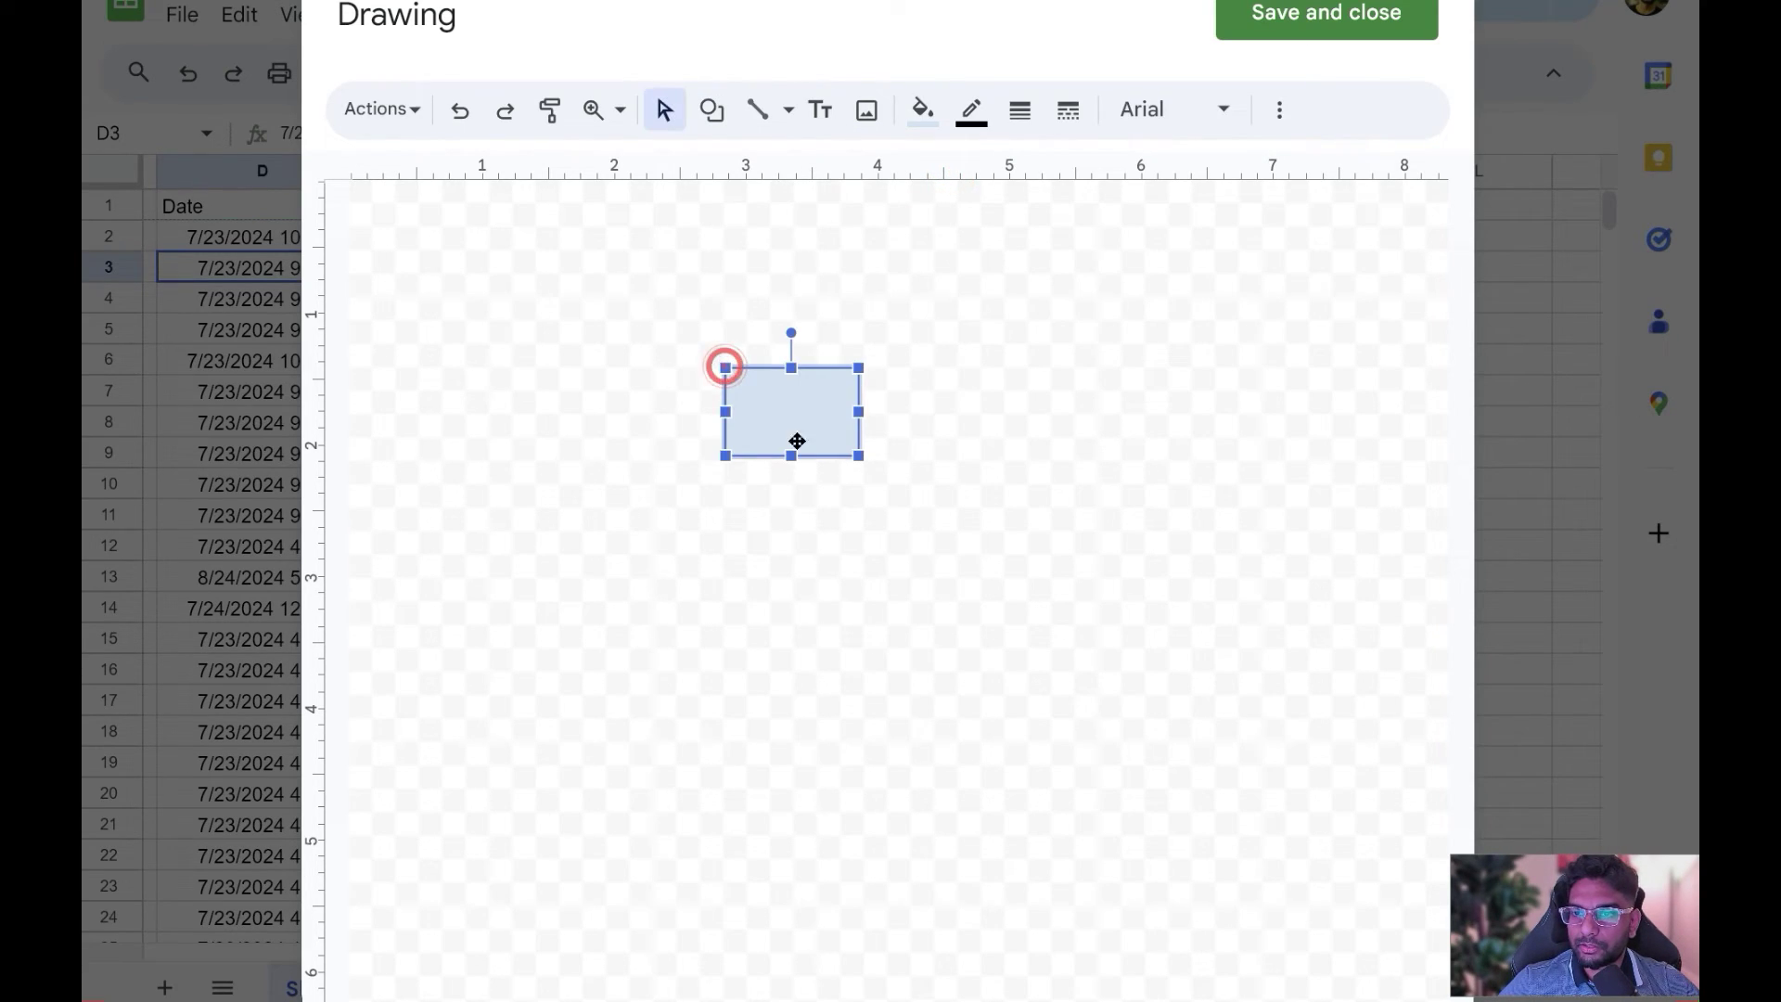
key("Return")
left_click(759, 409)
type("Refre")
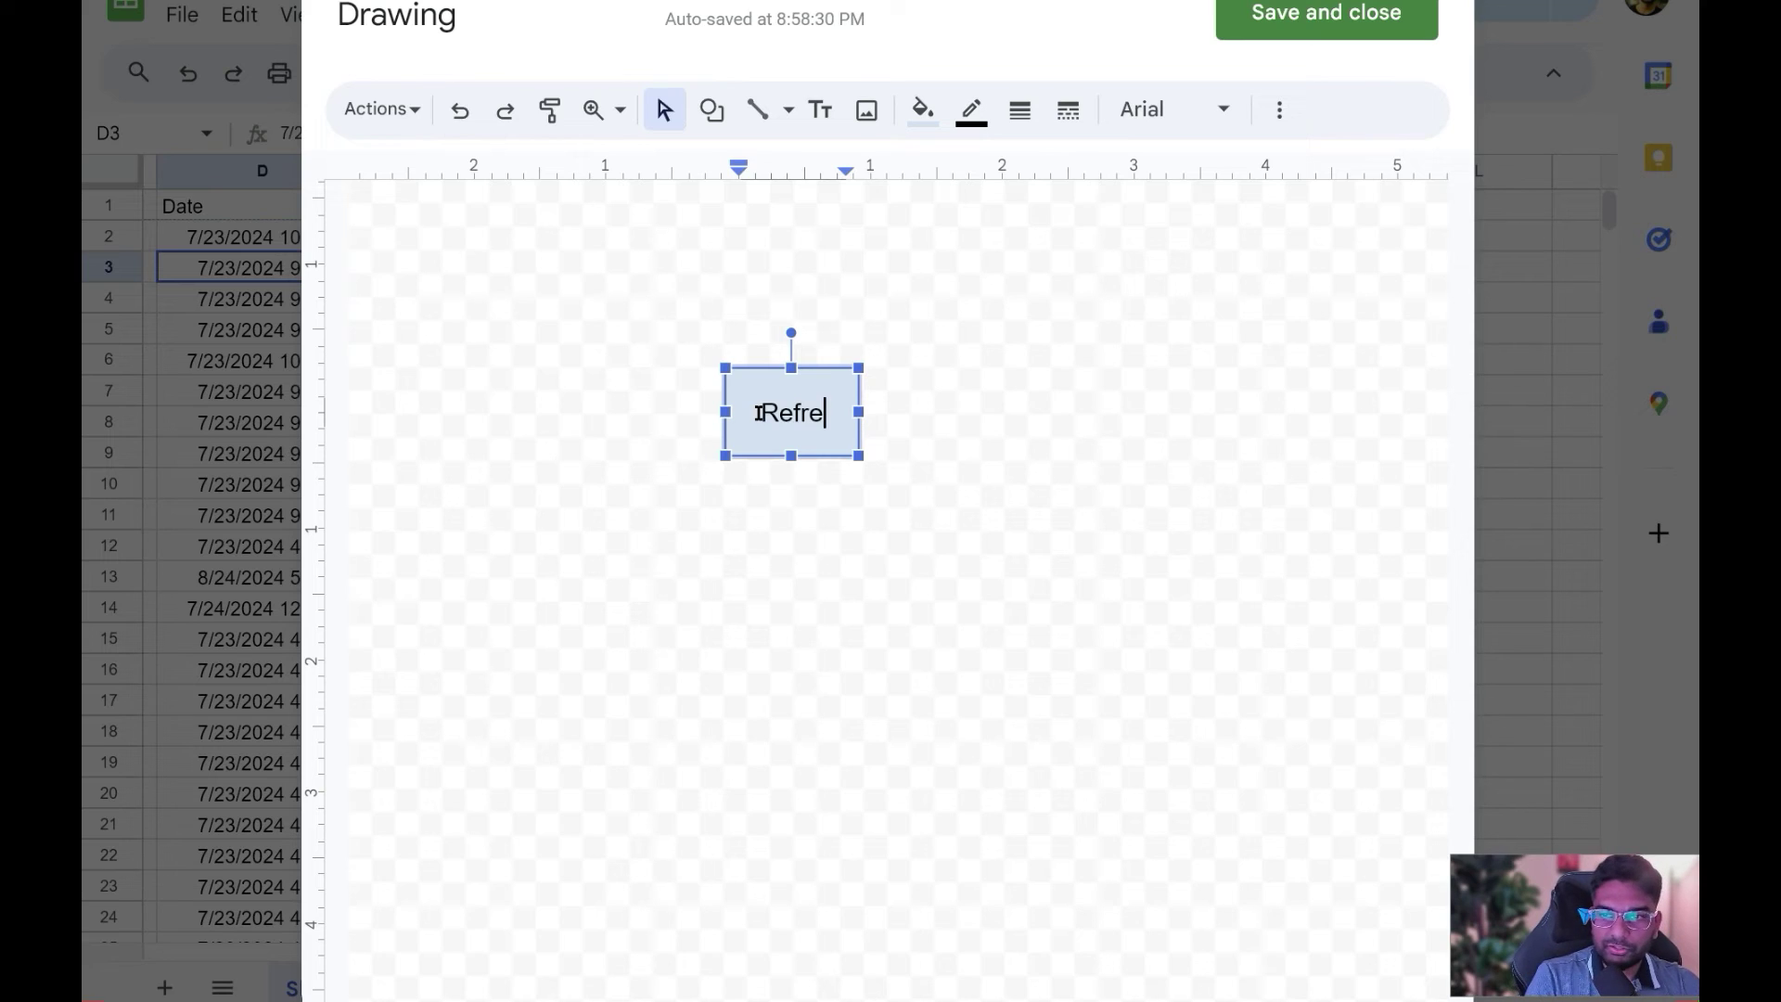
type("sh")
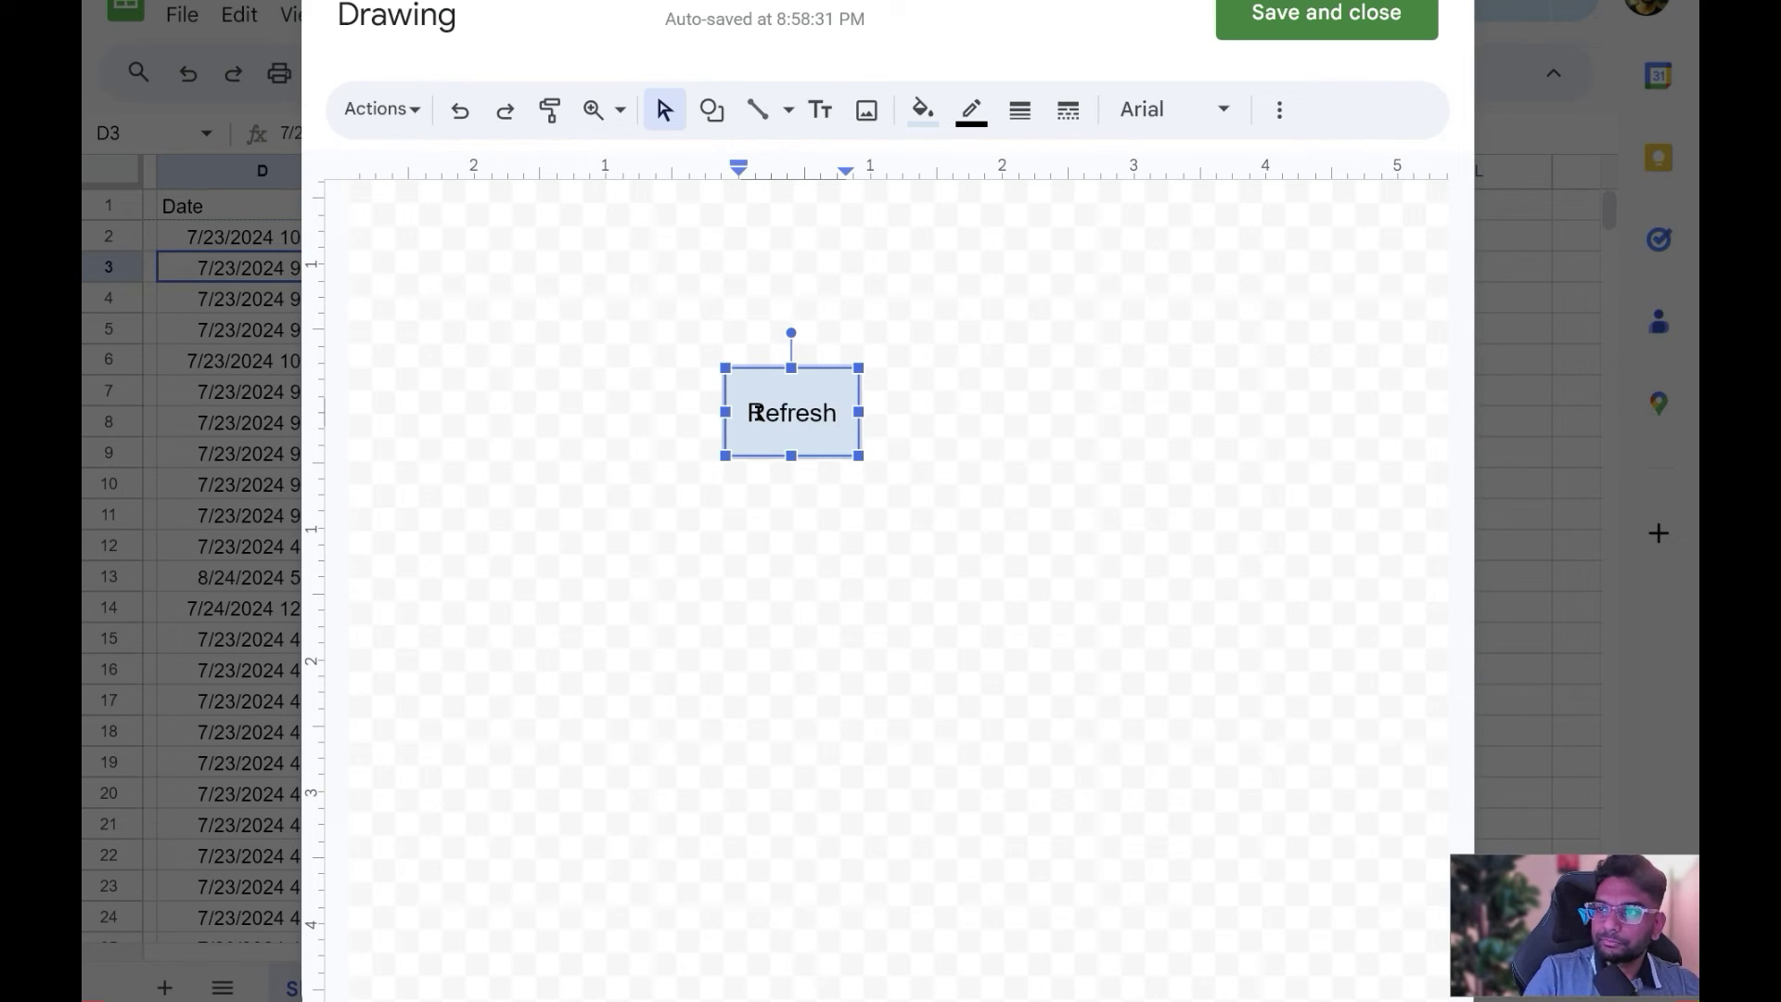
left_click(906, 440)
- Save the Refresh drawing and place it below Refresh Data, near columns I–J
left_click(1327, 19)
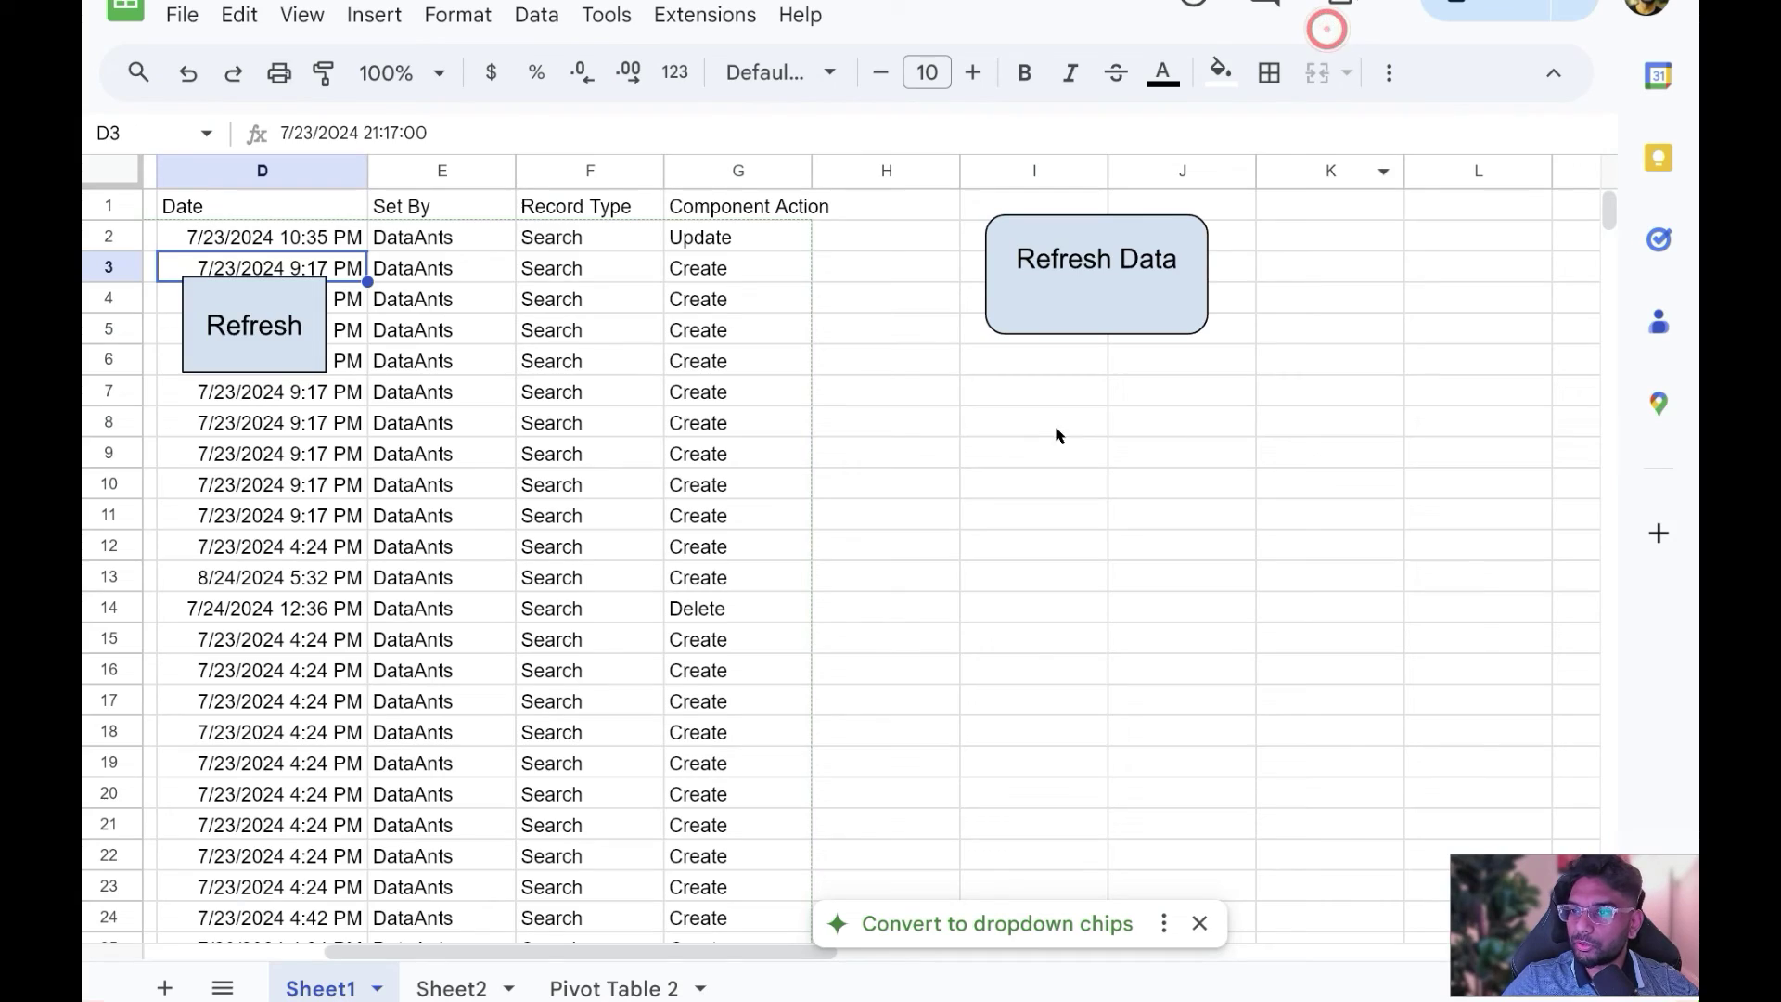
mouse_move(248, 336)
left_mouse_down()
mouse_move(790, 389)
mouse_move(1136, 524)
left_mouse_up()
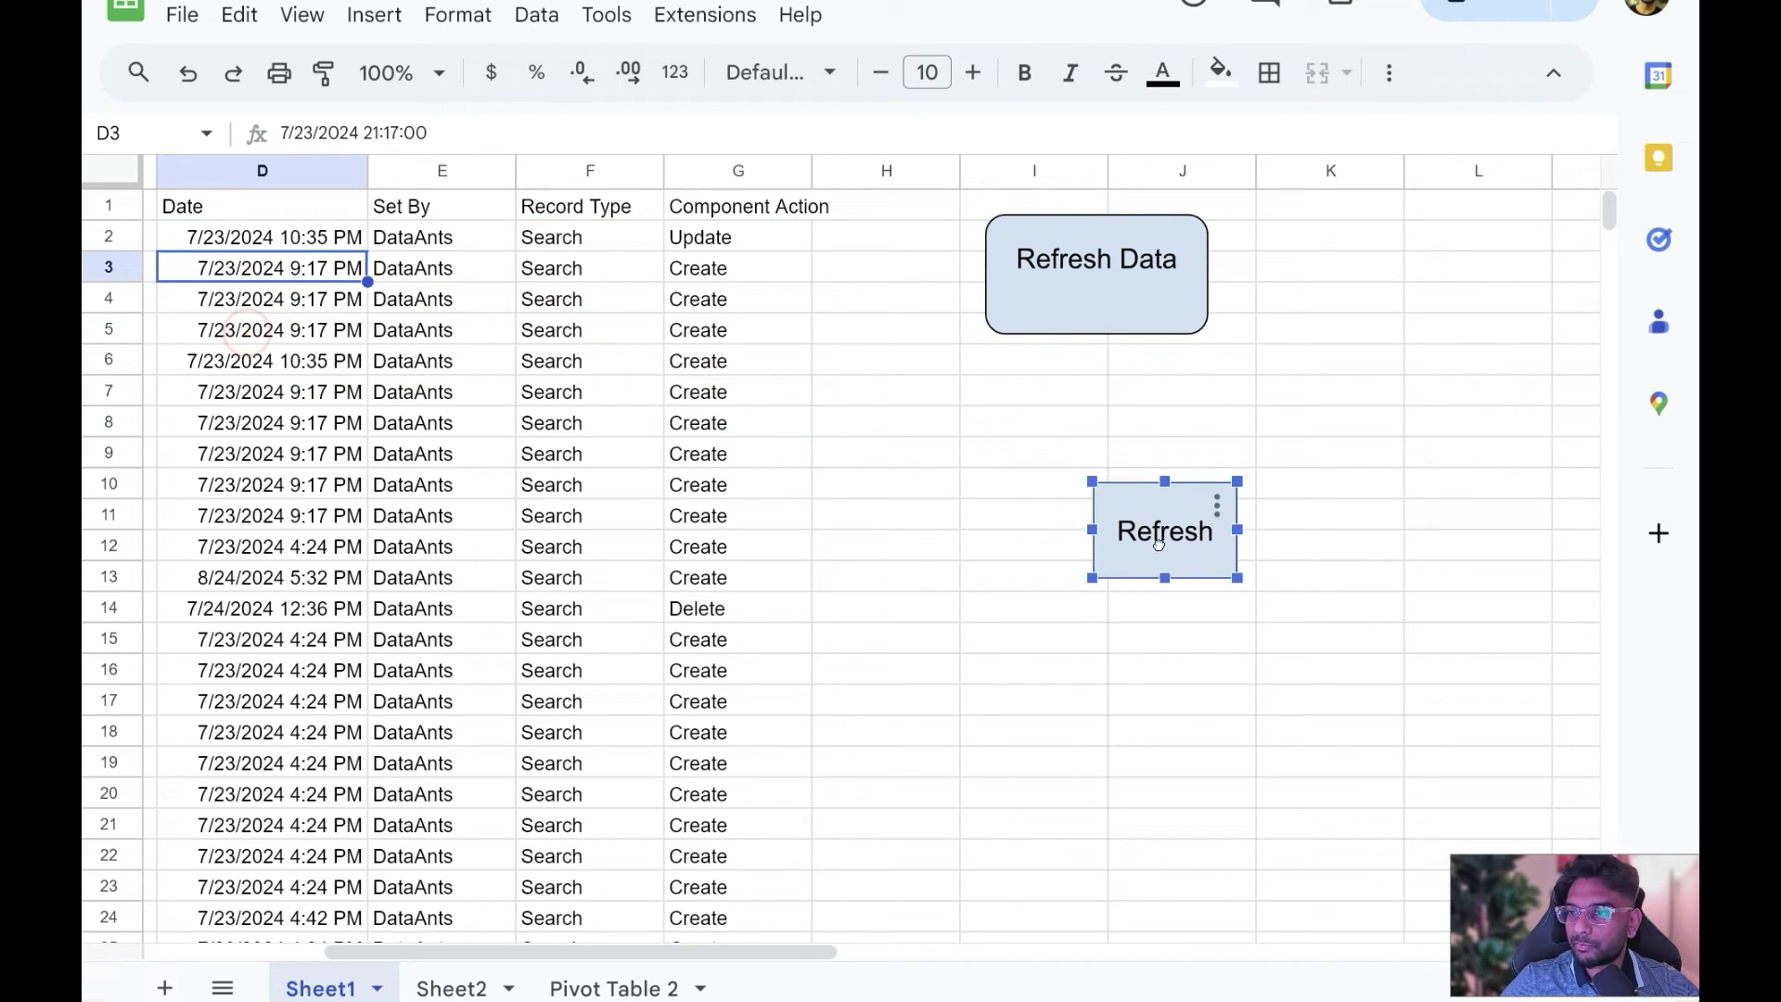
double_click(1125, 512)
left_click(1359, 32)
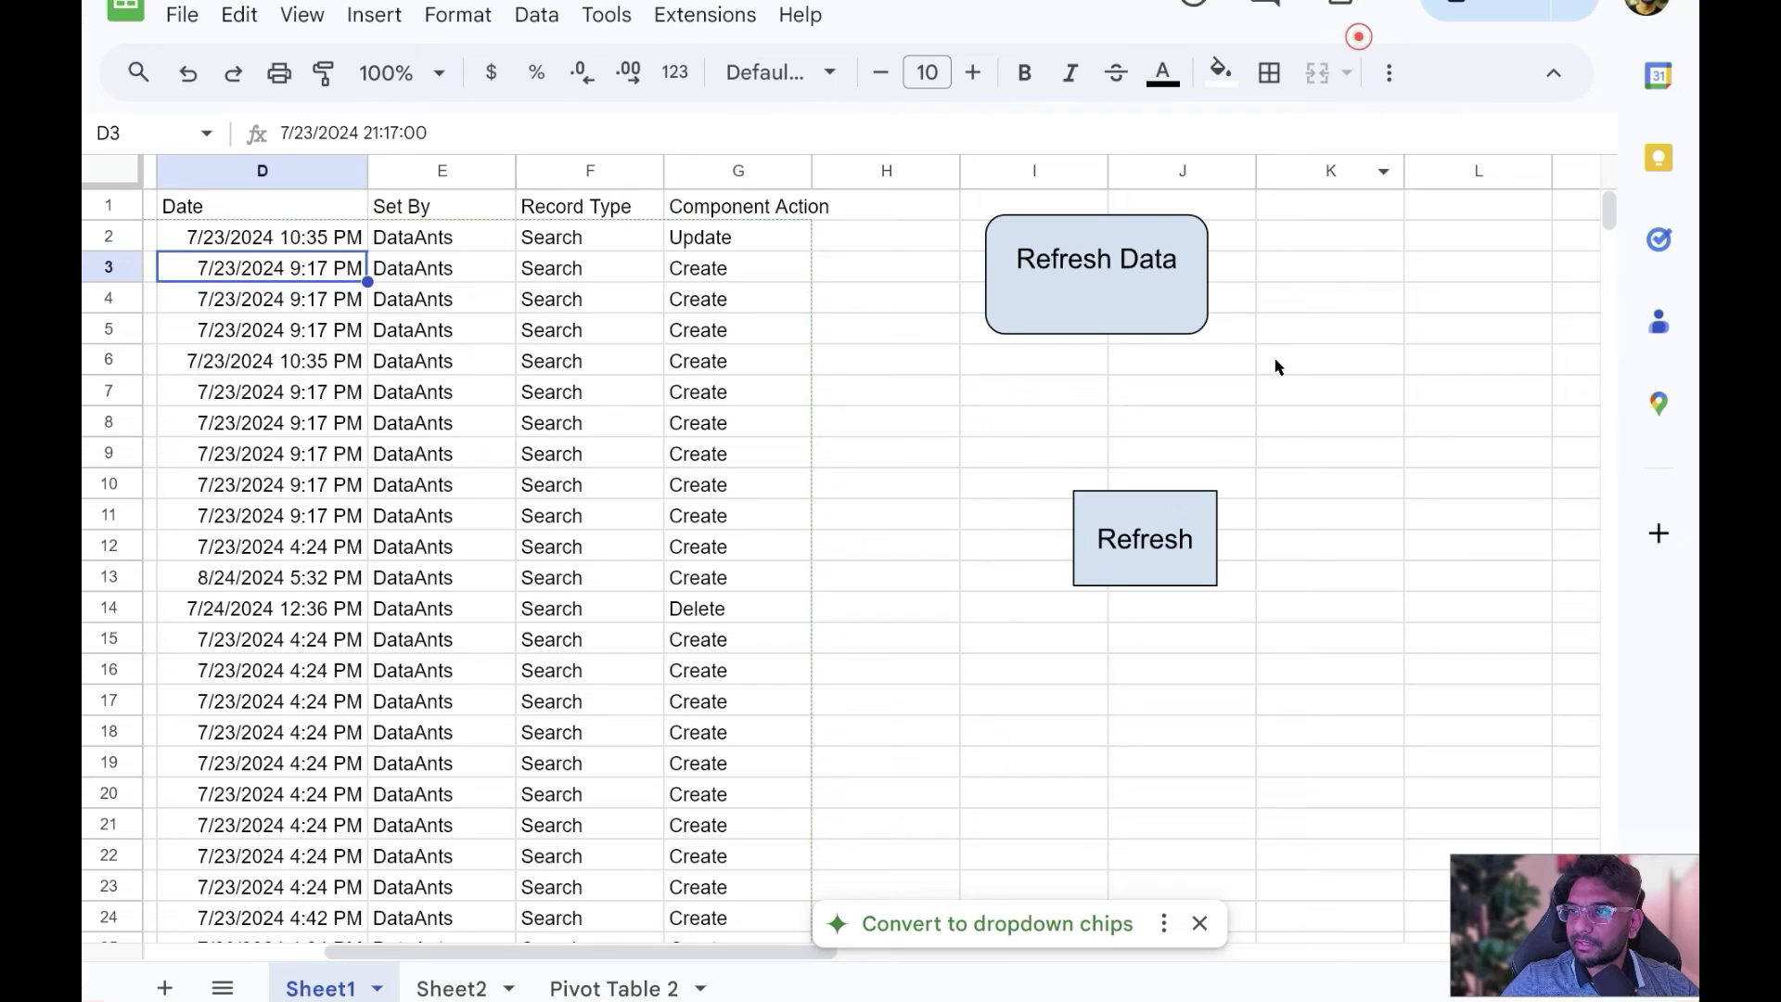
- Assign the fetchData script to the Refresh drawing
left_click(1202, 518)
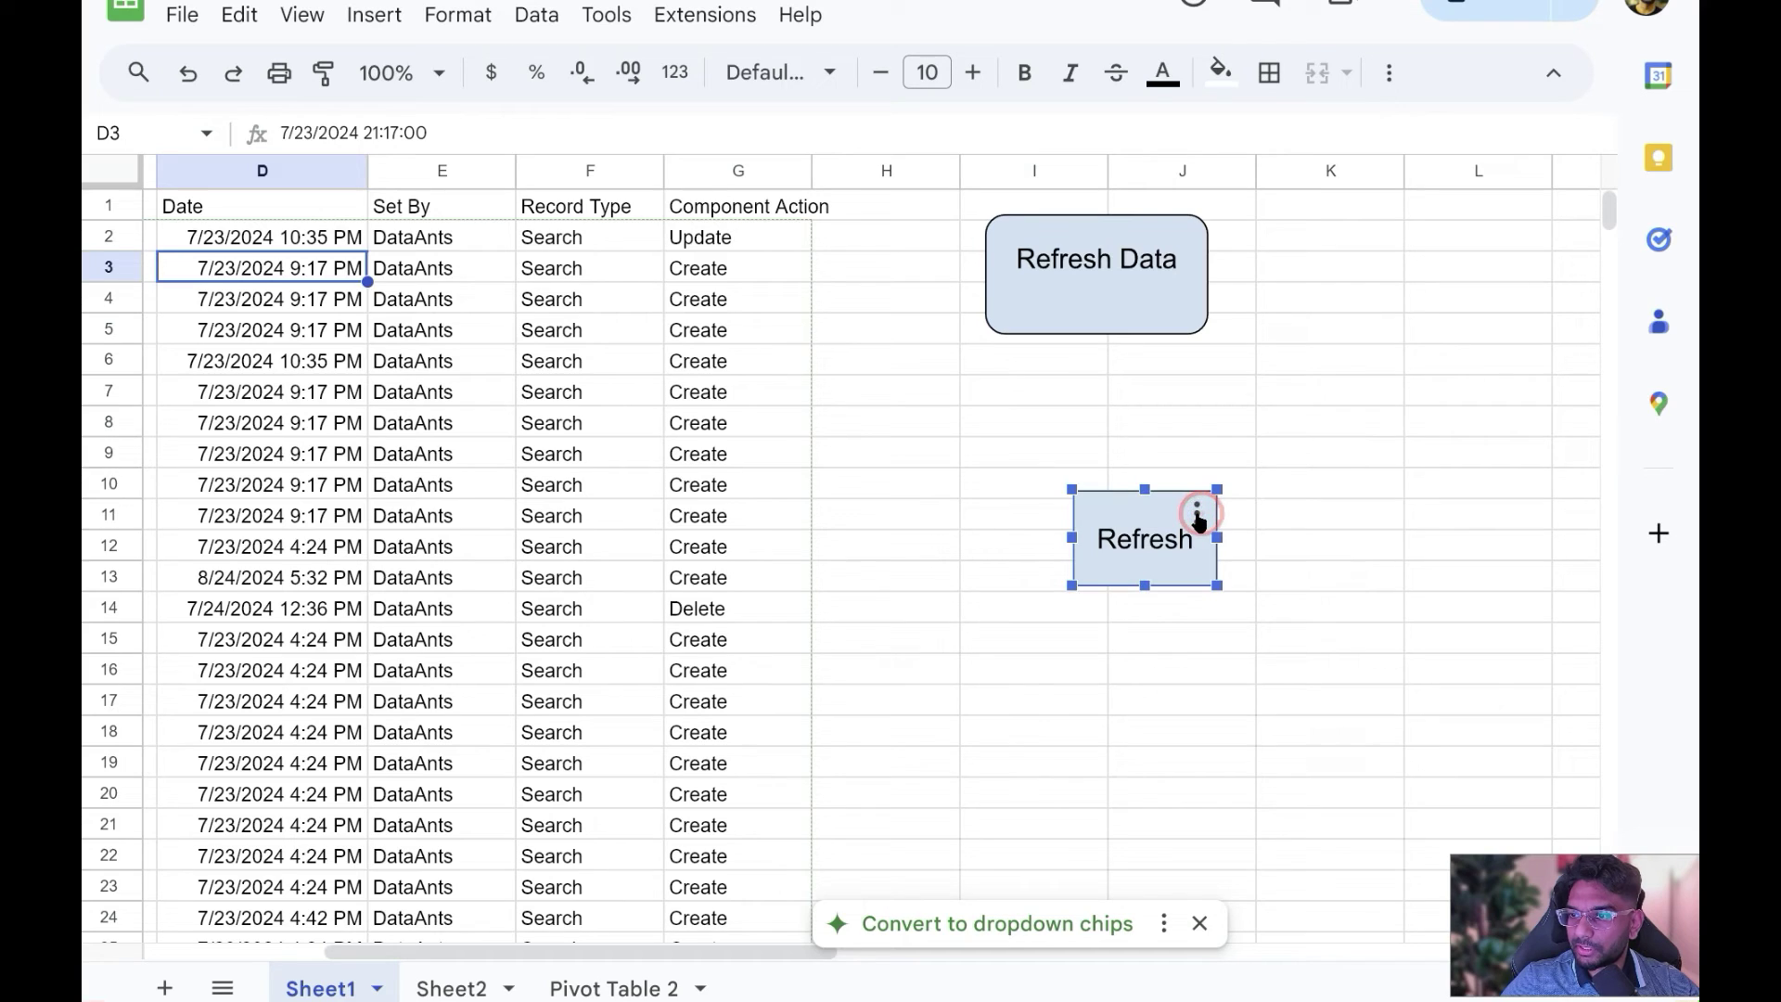
left_click(1197, 513)
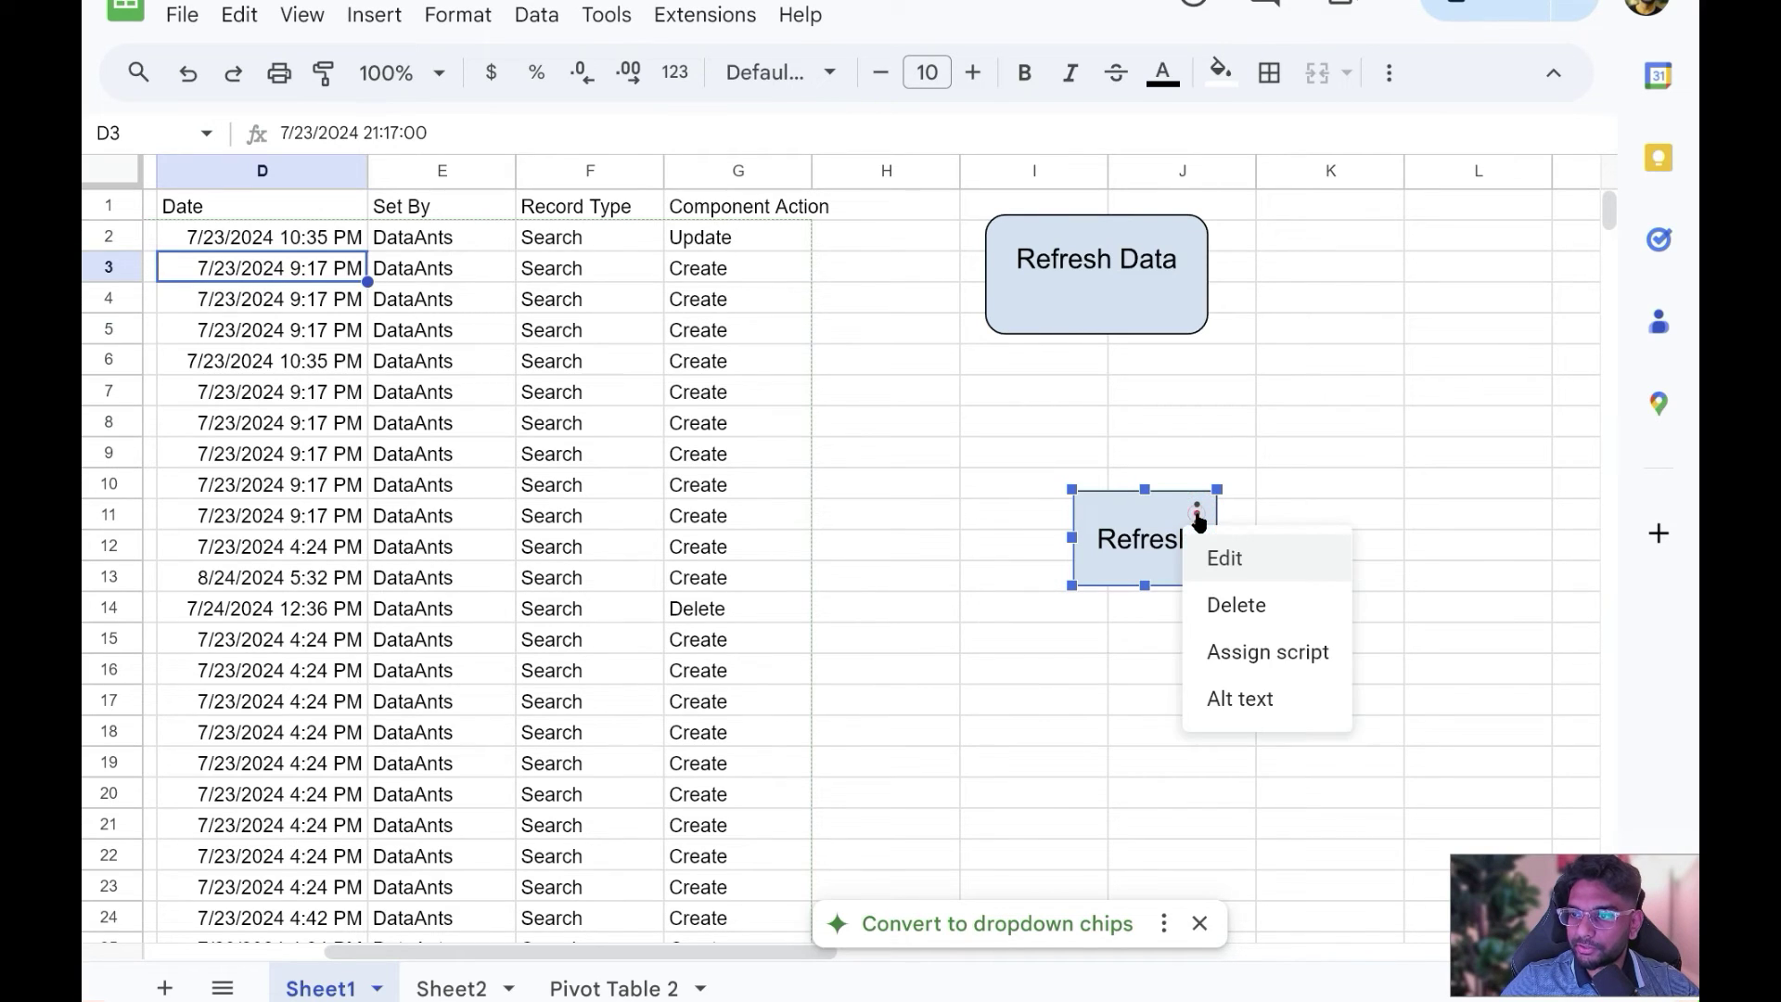
left_click(1247, 645)
type("fe")
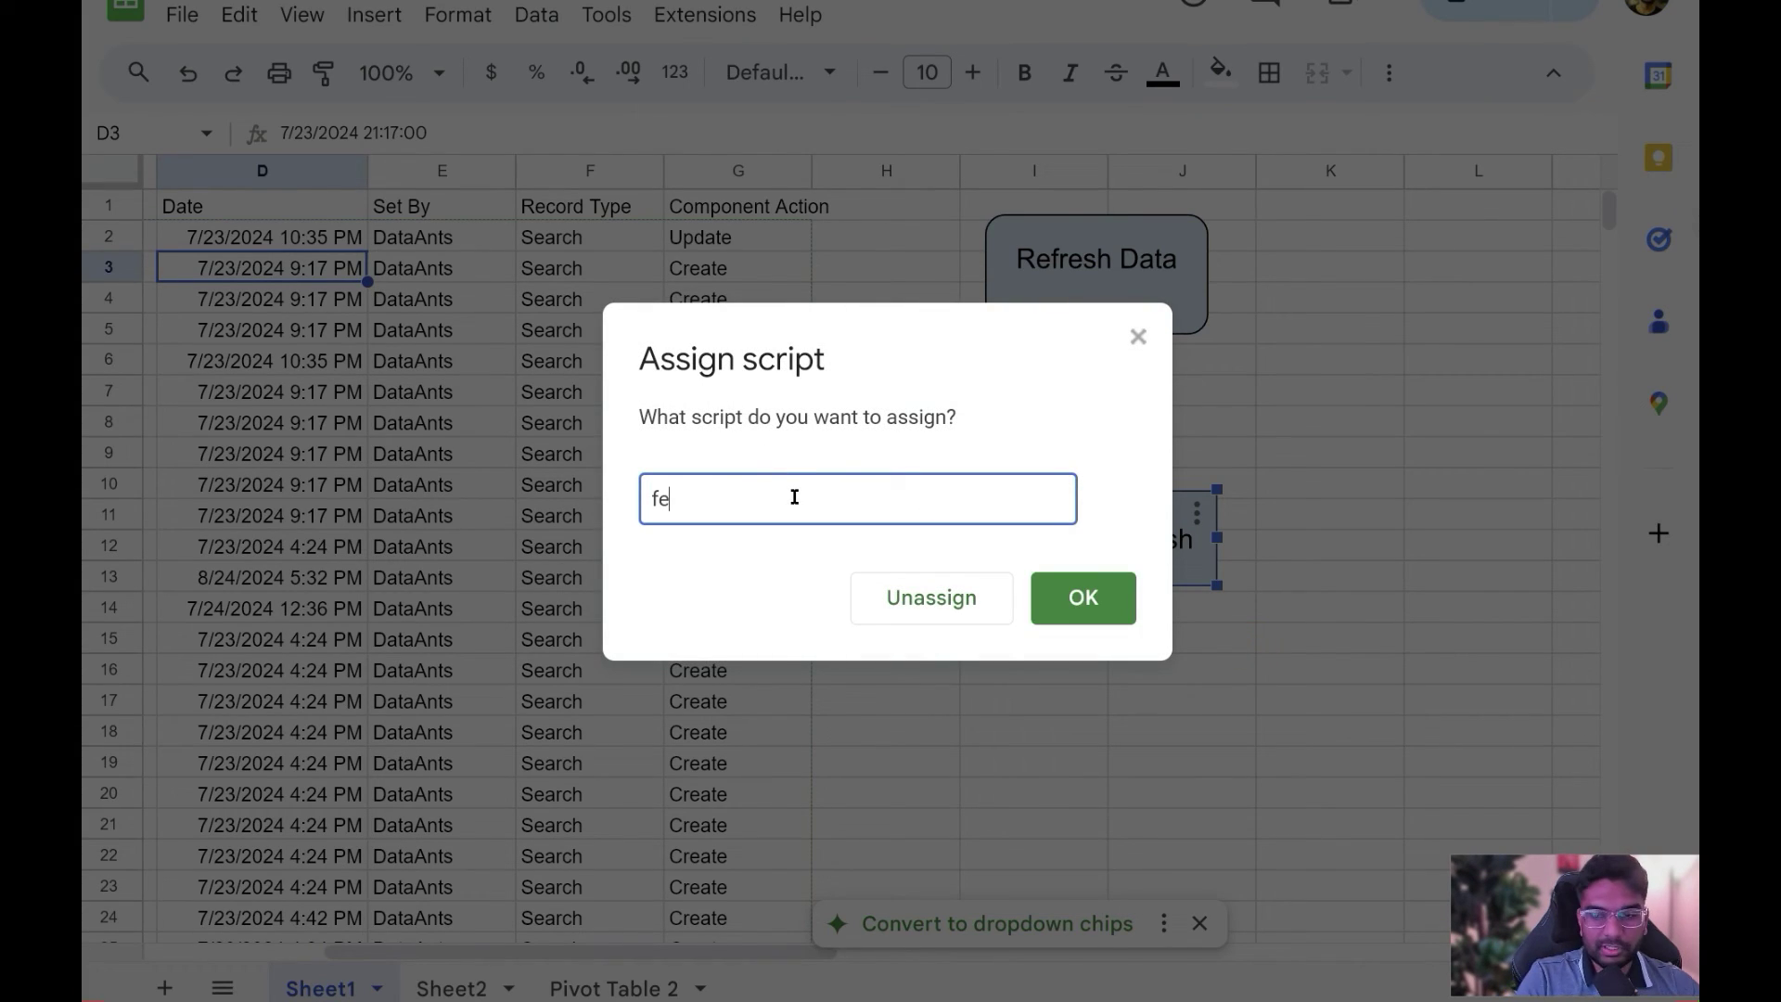
type("tchData")
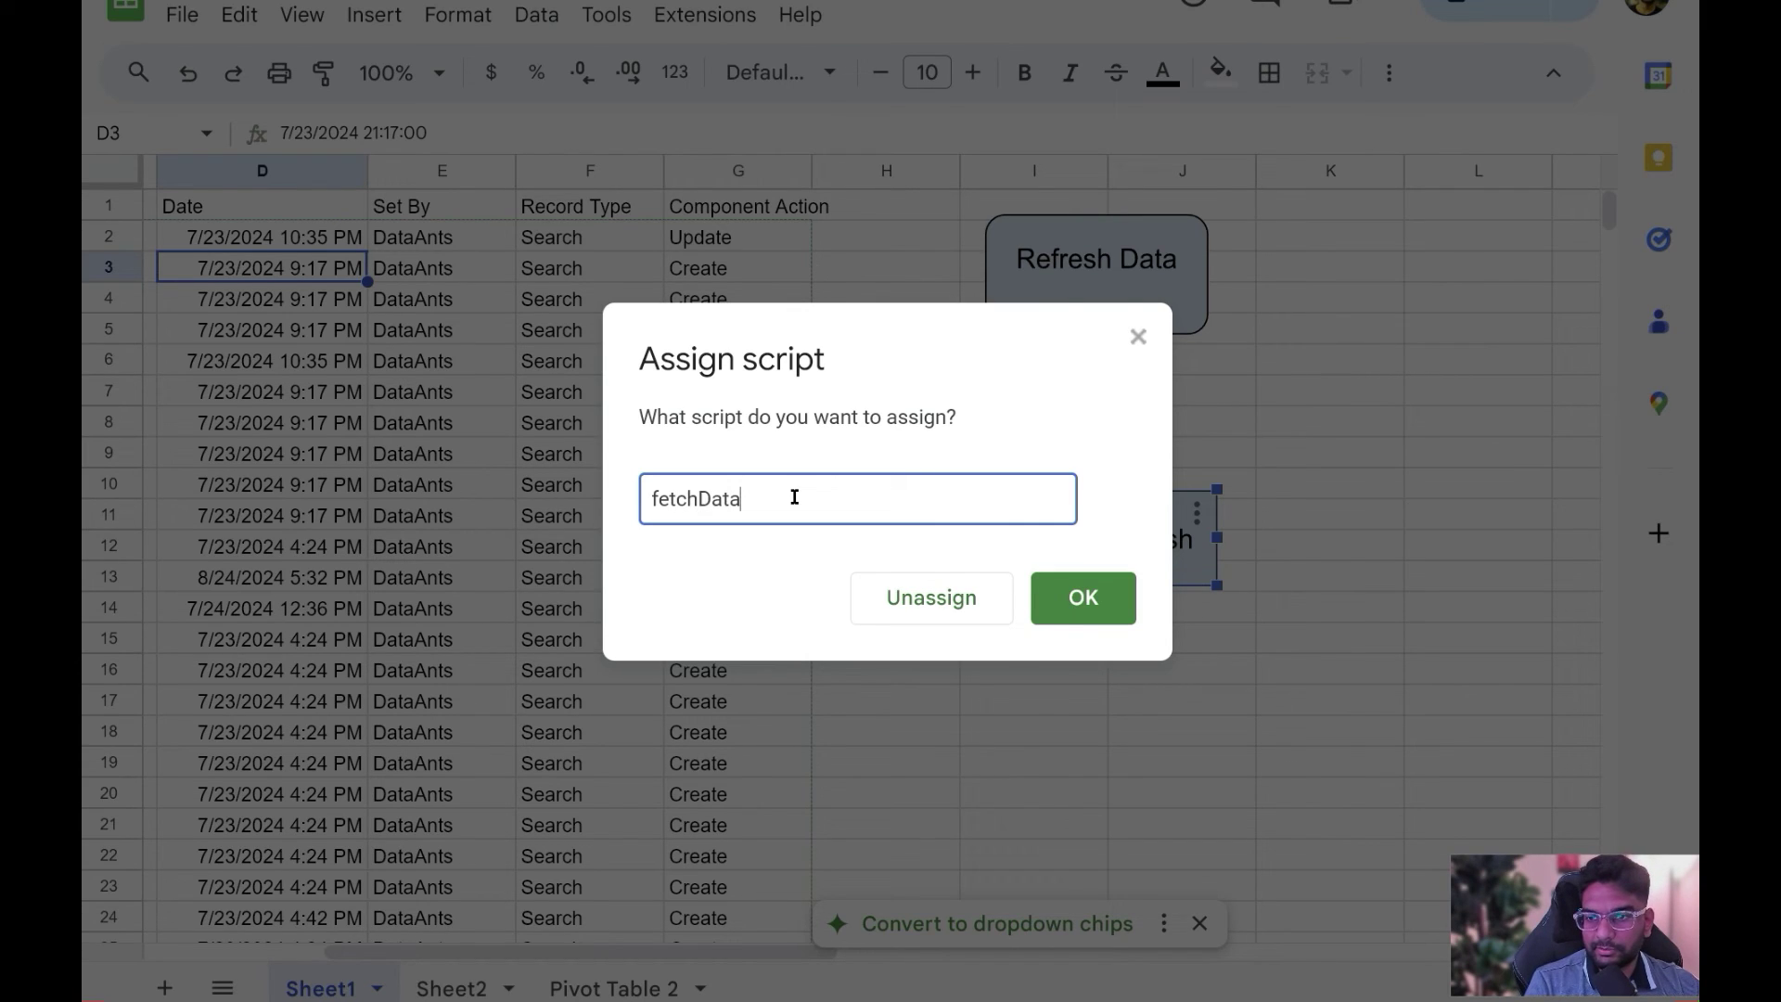
left_click(1082, 597)
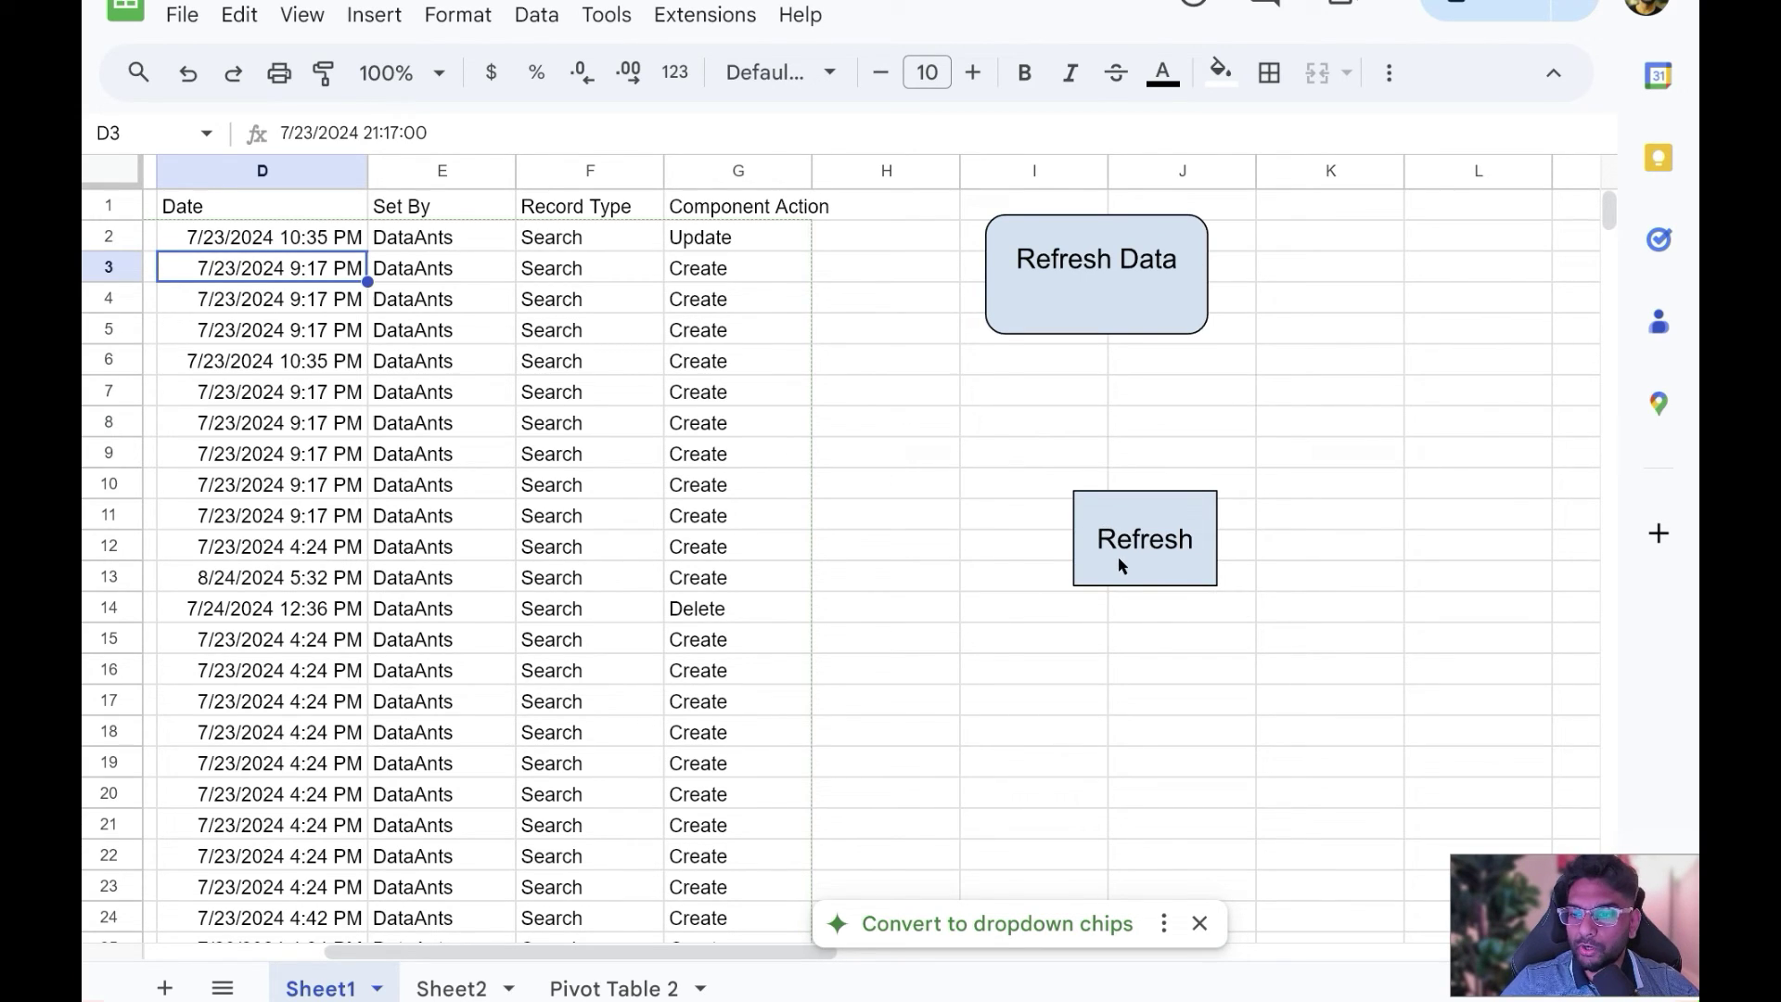
- Run fetchData by clicking the new Refresh drawing
left_click(1137, 536)
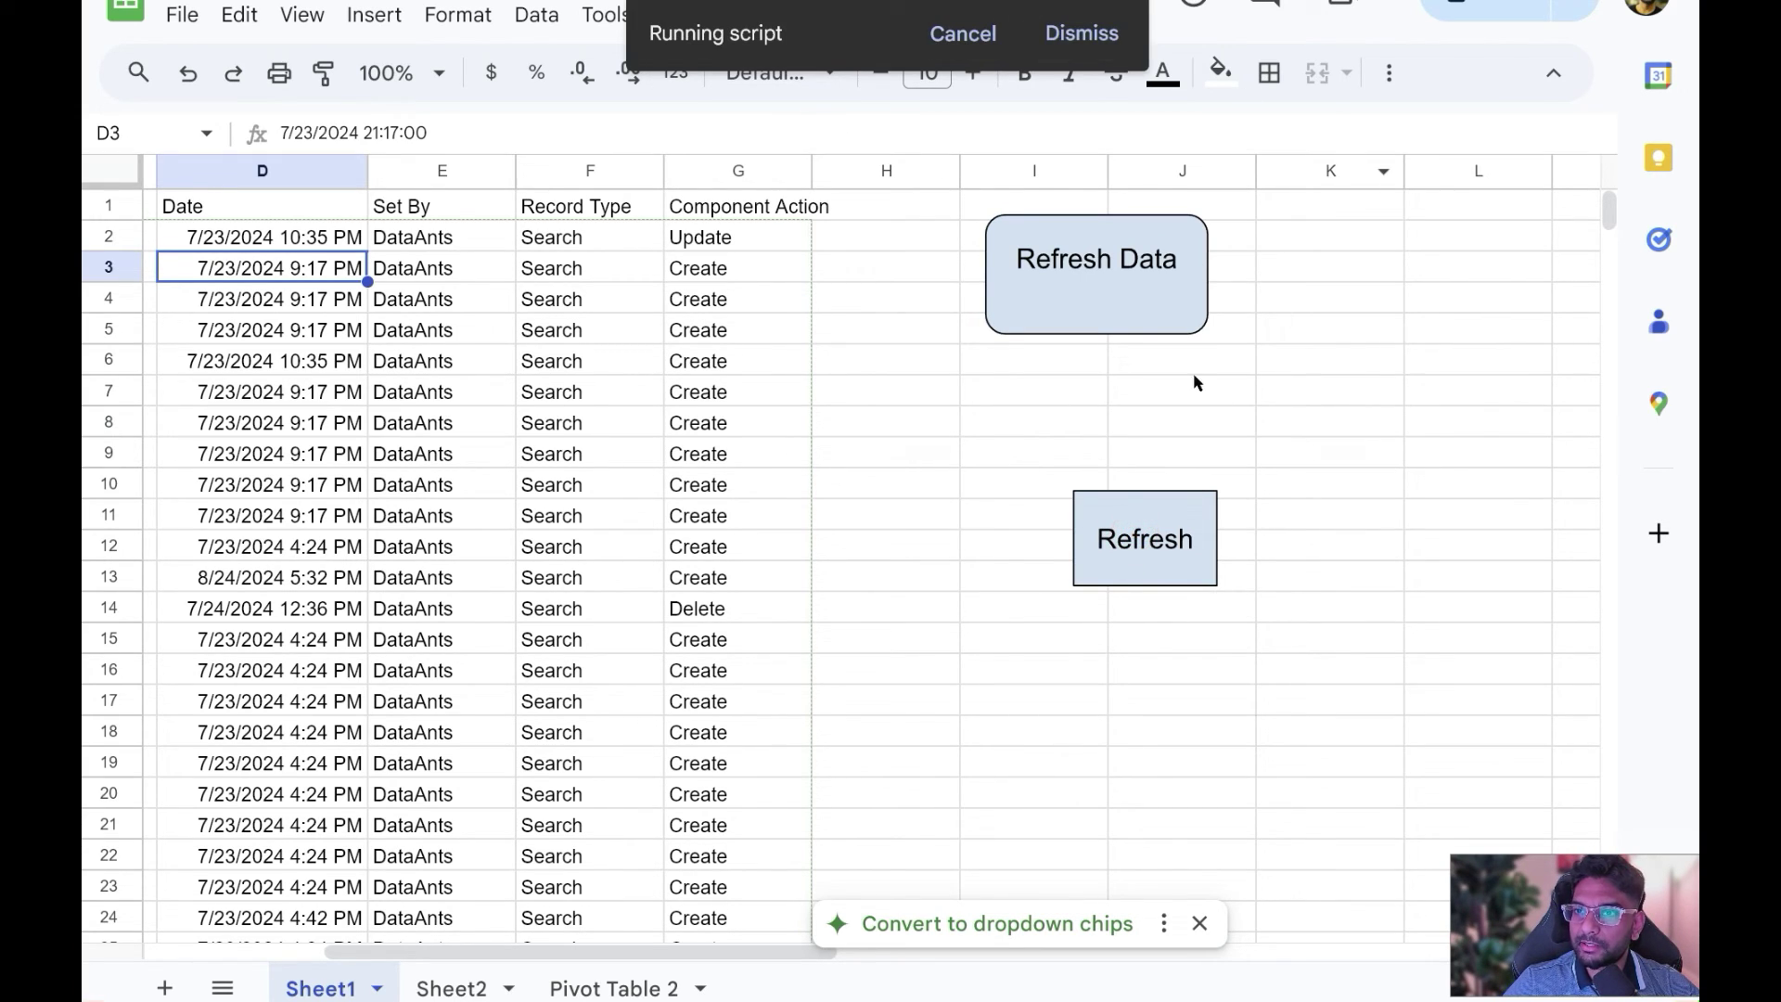